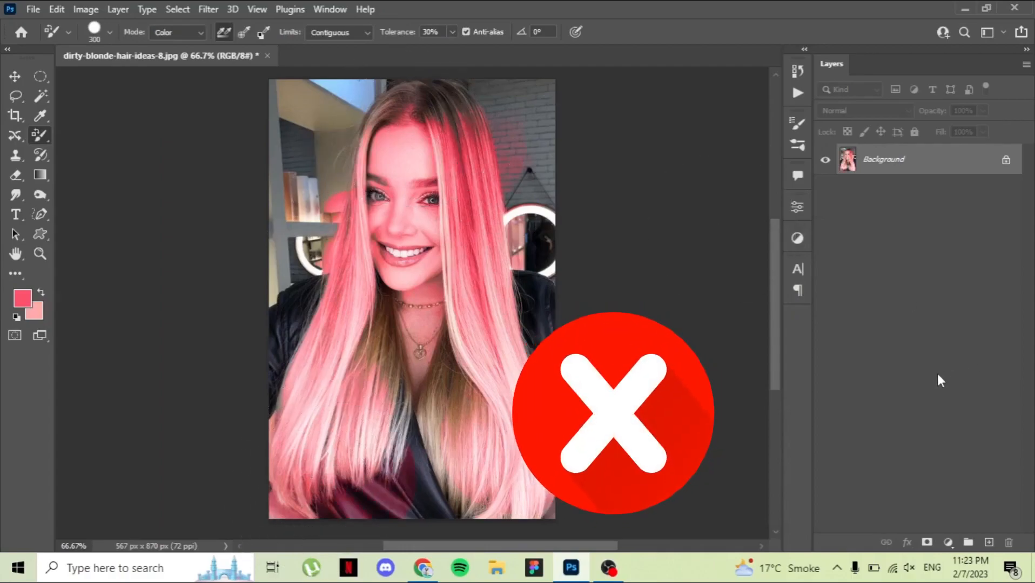
- Undo the pink recolouring strokes over the hair and face, and switch to the Move tool
{"action": "key", "text": "ctrl+z"}
{"action": "key", "text": "ctrl+z"}
{"action": "key", "text": "ctrl+z"}
{"action": "key", "text": "ctrl+z"}
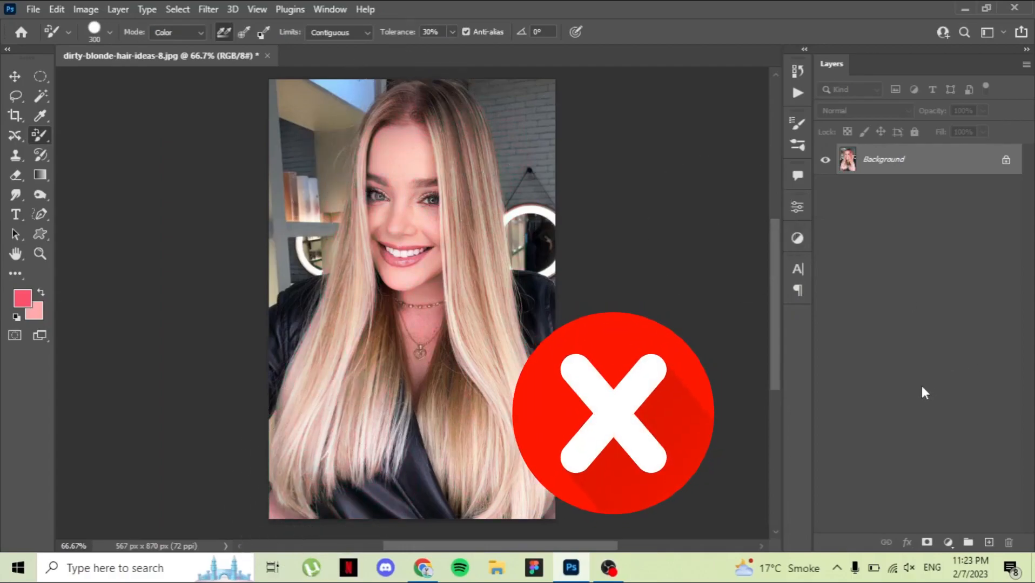
{"action": "key", "text": "v"}
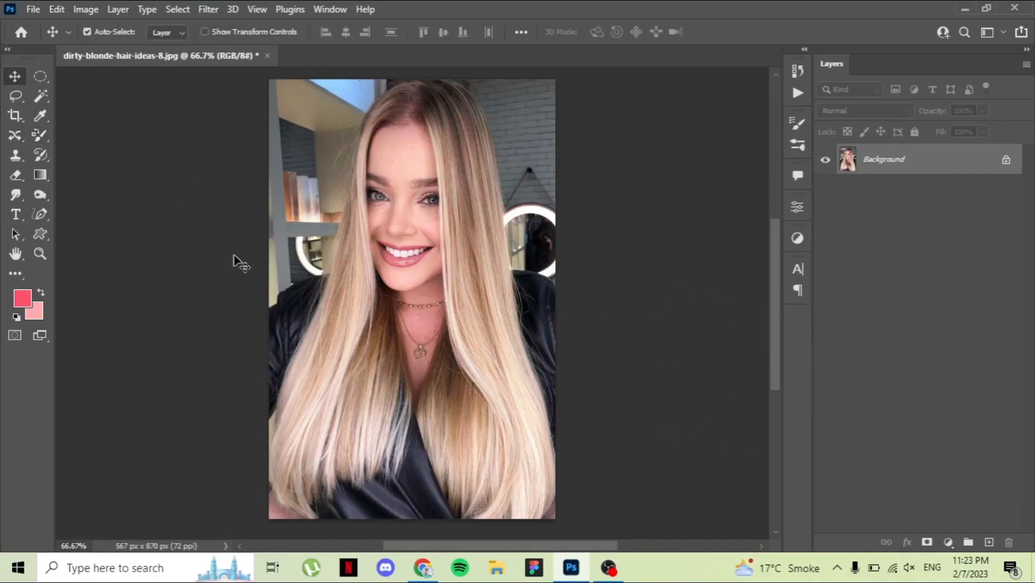
- Start Select and Mask on the portrait and add the hair to the selection with the size 9 Quick Selection brush
{"action": "left_click", "coordinate": [15, 95]}
{"action": "mouse_move", "coordinate": [389, 82]}
{"action": "left_mouse_down"}
{"action": "mouse_move", "coordinate": [348, 111]}
{"action": "mouse_move", "coordinate": [284, 355]}
{"action": "mouse_move", "coordinate": [251, 426]}
{"action": "mouse_move", "coordinate": [254, 470]}
{"action": "mouse_move", "coordinate": [267, 502]}
{"action": "mouse_move", "coordinate": [295, 519]}
{"action": "mouse_move", "coordinate": [385, 502]}
{"action": "mouse_move", "coordinate": [418, 484]}
{"action": "mouse_move", "coordinate": [425, 448]}
{"action": "mouse_move", "coordinate": [402, 325]}
{"action": "mouse_move", "coordinate": [367, 240]}
{"action": "mouse_move", "coordinate": [369, 170]}
{"action": "mouse_move", "coordinate": [383, 147]}
{"action": "mouse_move", "coordinate": [415, 137]}
{"action": "mouse_move", "coordinate": [431, 188]}
{"action": "mouse_move", "coordinate": [440, 329]}
{"action": "mouse_move", "coordinate": [410, 434]}
{"action": "mouse_move", "coordinate": [440, 511]}
{"action": "mouse_move", "coordinate": [470, 533]}
{"action": "mouse_move", "coordinate": [543, 544]}
{"action": "mouse_move", "coordinate": [558, 528]}
{"action": "mouse_move", "coordinate": [555, 446]}
{"action": "mouse_move", "coordinate": [492, 122]}
{"action": "mouse_move", "coordinate": [468, 90]}
{"action": "mouse_move", "coordinate": [387, 82]}
{"action": "left_mouse_up"}
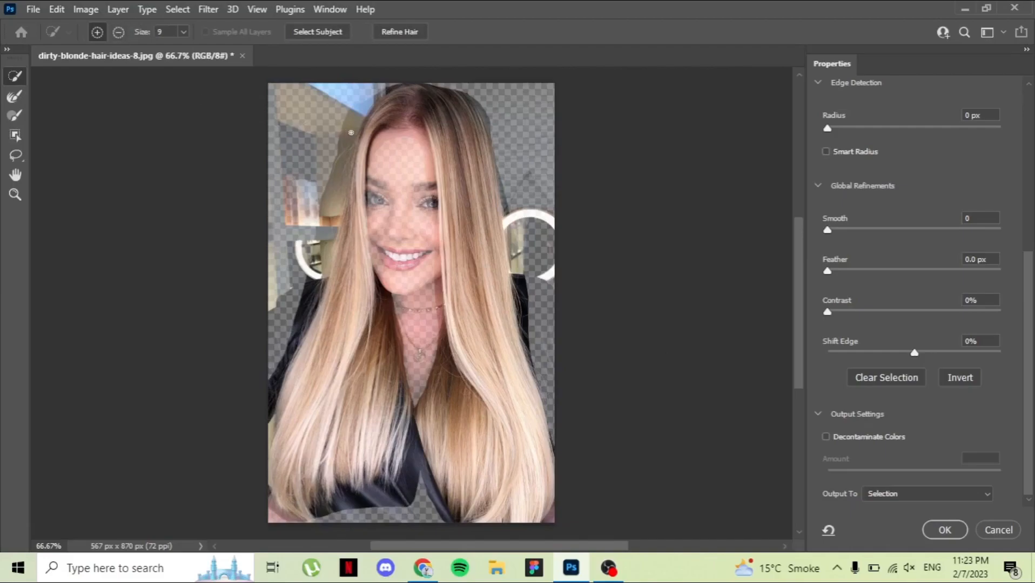
{"action": "left_click_drag", "start_coordinate": [354, 116], "coordinate": [331, 205]}
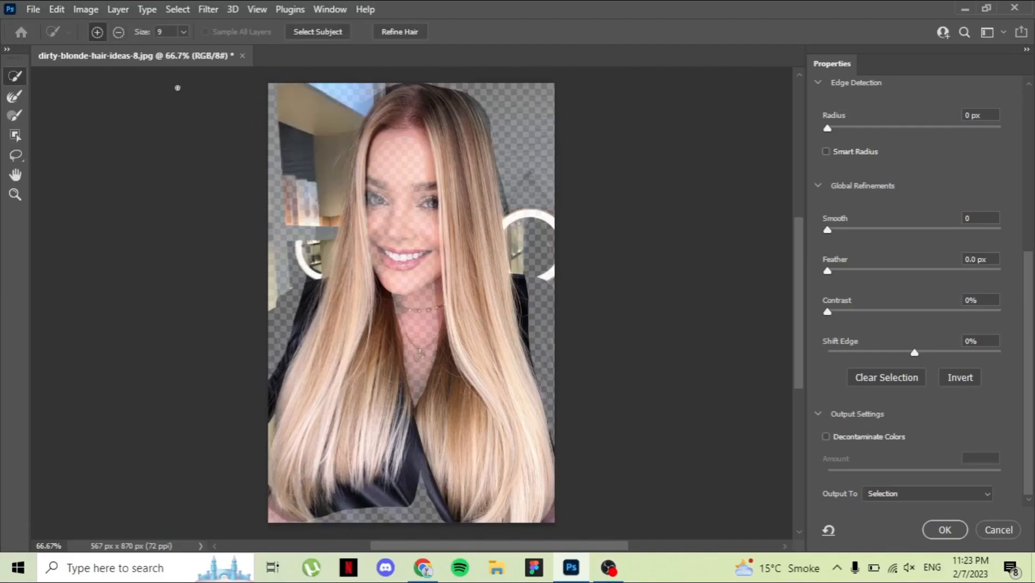
- Subtract the shelf and wall area beside the face from the selection, undoing strokes that do not fit
{"action": "left_click", "coordinate": [118, 32]}
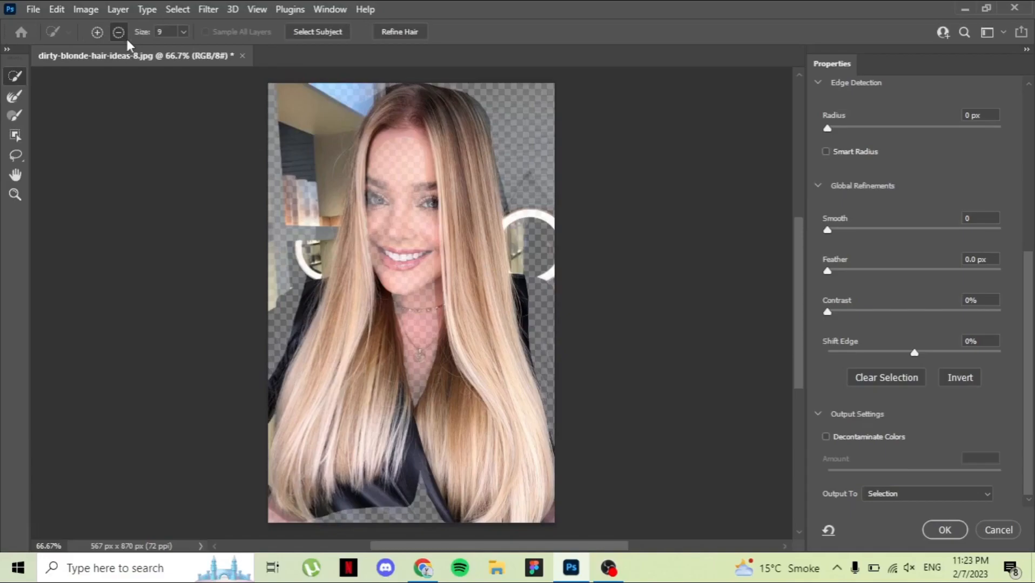
{"action": "left_click", "coordinate": [299, 147]}
{"action": "mouse_move", "coordinate": [350, 111]}
{"action": "left_mouse_down"}
{"action": "mouse_move", "coordinate": [326, 155]}
{"action": "mouse_move", "coordinate": [324, 199]}
{"action": "mouse_move", "coordinate": [329, 173]}
{"action": "left_mouse_up"}
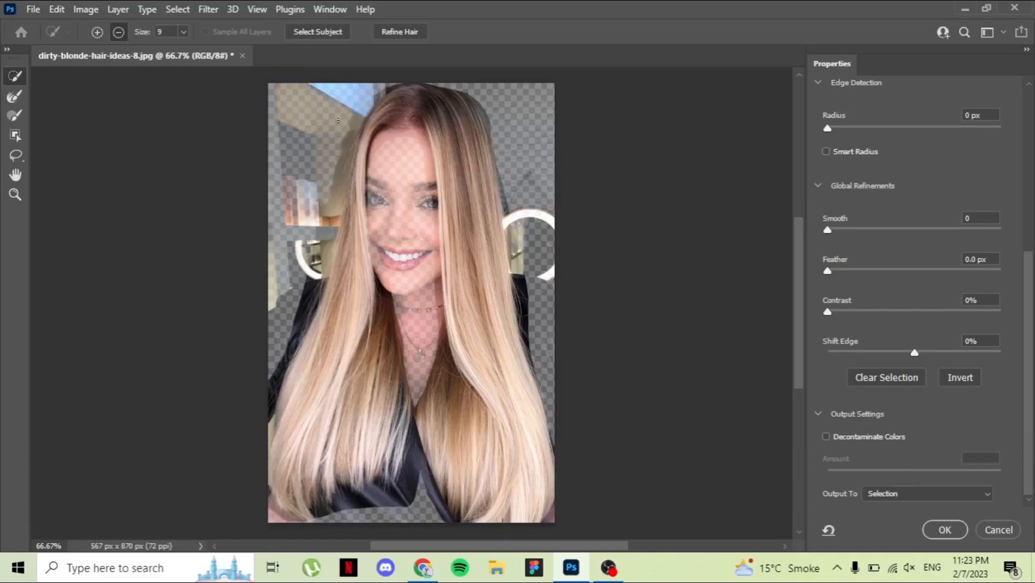
{"action": "left_click", "coordinate": [339, 190]}
{"action": "left_click", "coordinate": [317, 238]}
{"action": "mouse_move", "coordinate": [332, 199]}
{"action": "left_mouse_down"}
{"action": "mouse_move", "coordinate": [323, 208]}
{"action": "mouse_move", "coordinate": [336, 157]}
{"action": "left_mouse_up"}
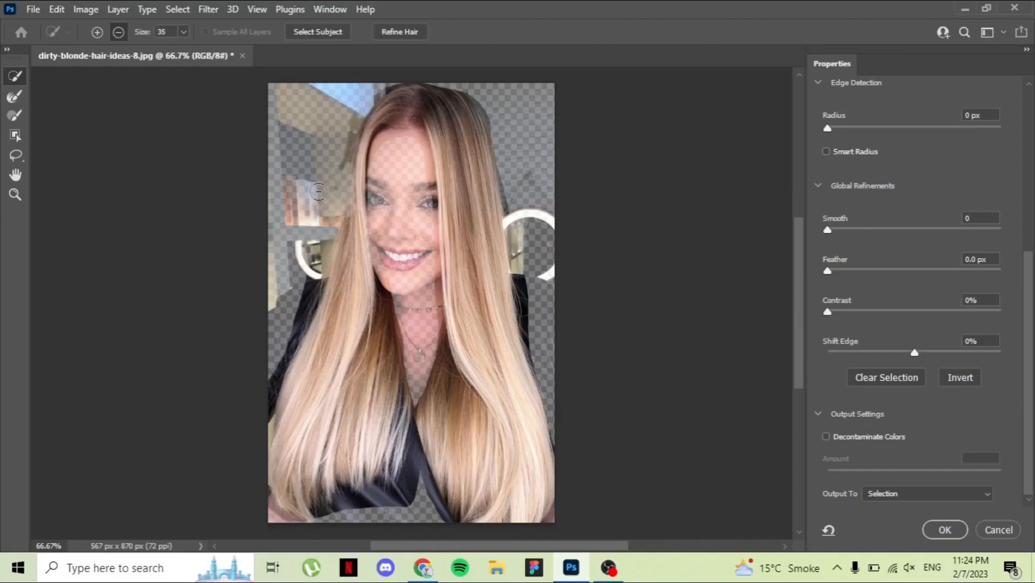
{"action": "key", "text": "ctrl+z"}
{"action": "left_click", "coordinate": [318, 267]}
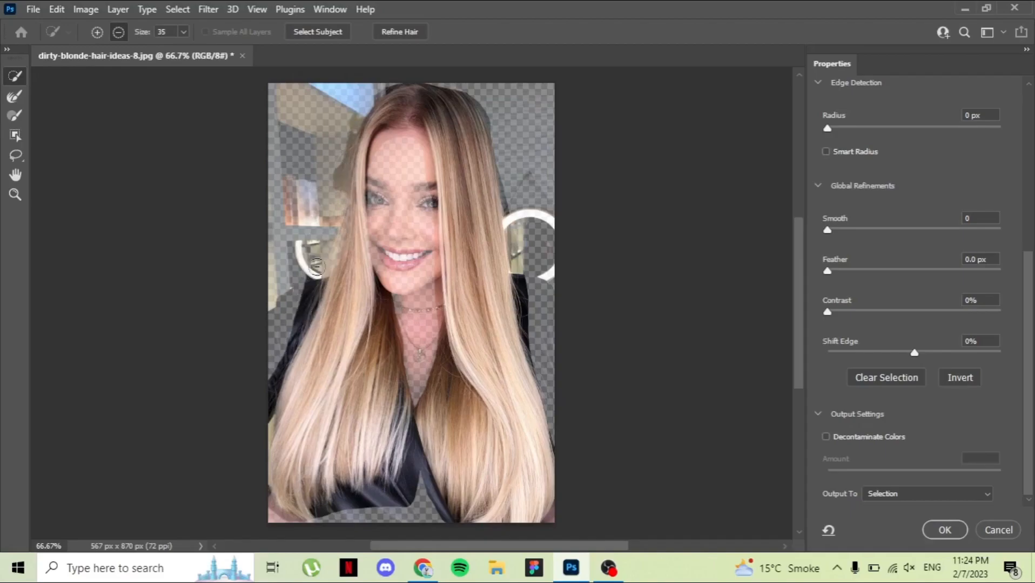
{"action": "key", "text": "ctrl+z"}
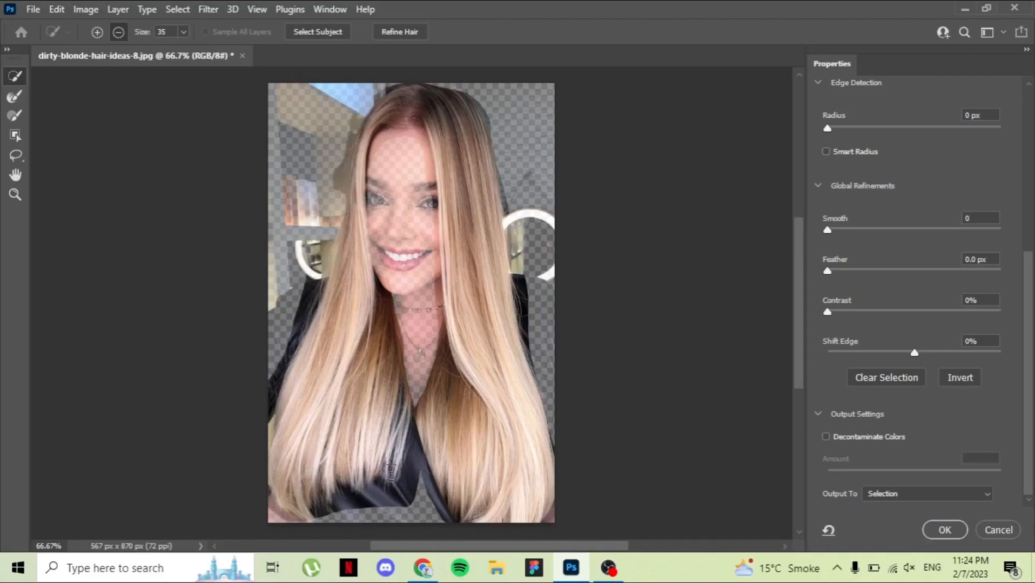
- Subtract the black jacket, both sleeves and the brick wall beside the hair from the selection
{"action": "left_click", "coordinate": [399, 500]}
{"action": "left_click", "coordinate": [362, 499]}
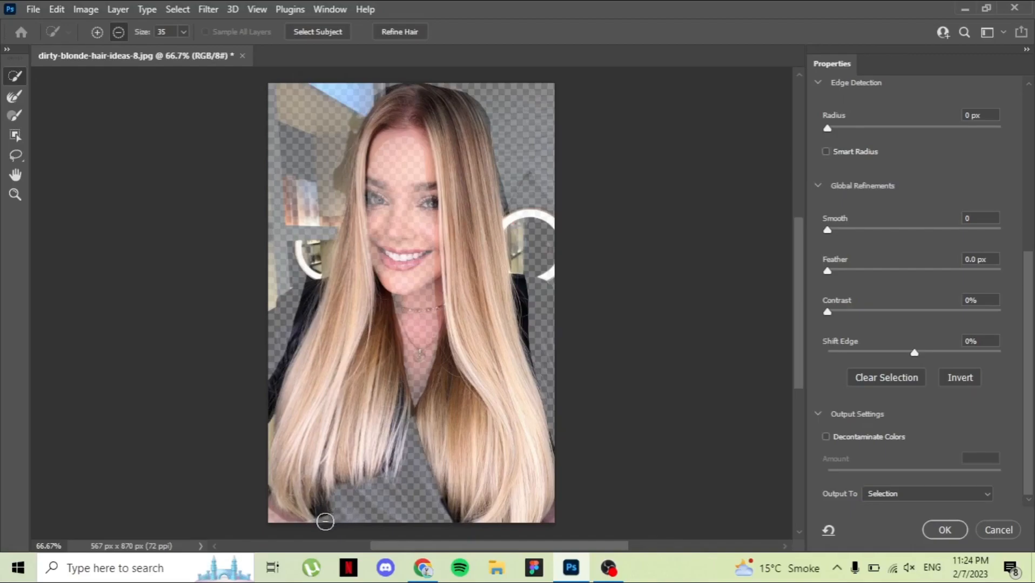
{"action": "left_click", "coordinate": [531, 281]}
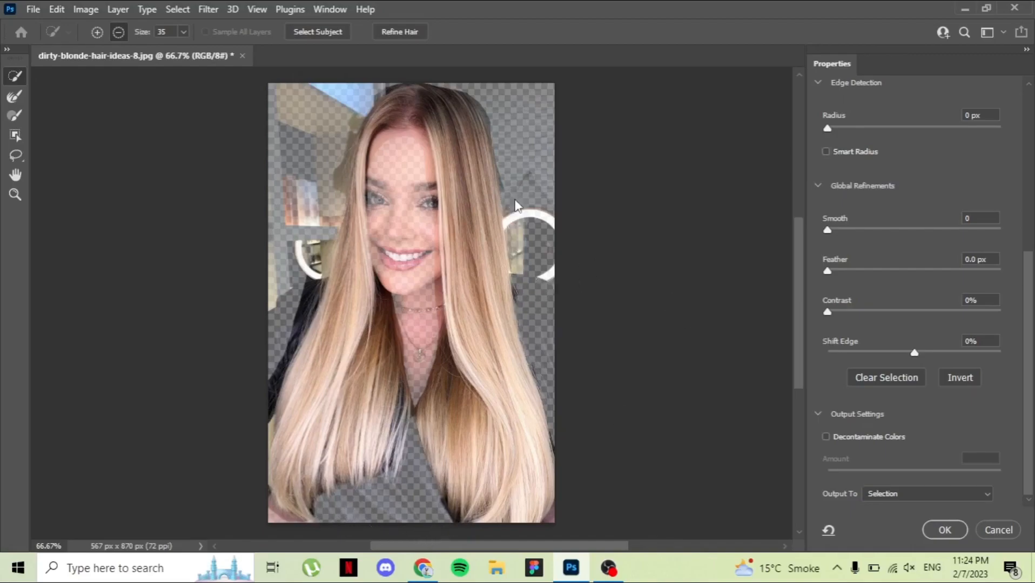
{"action": "left_click", "coordinate": [493, 111]}
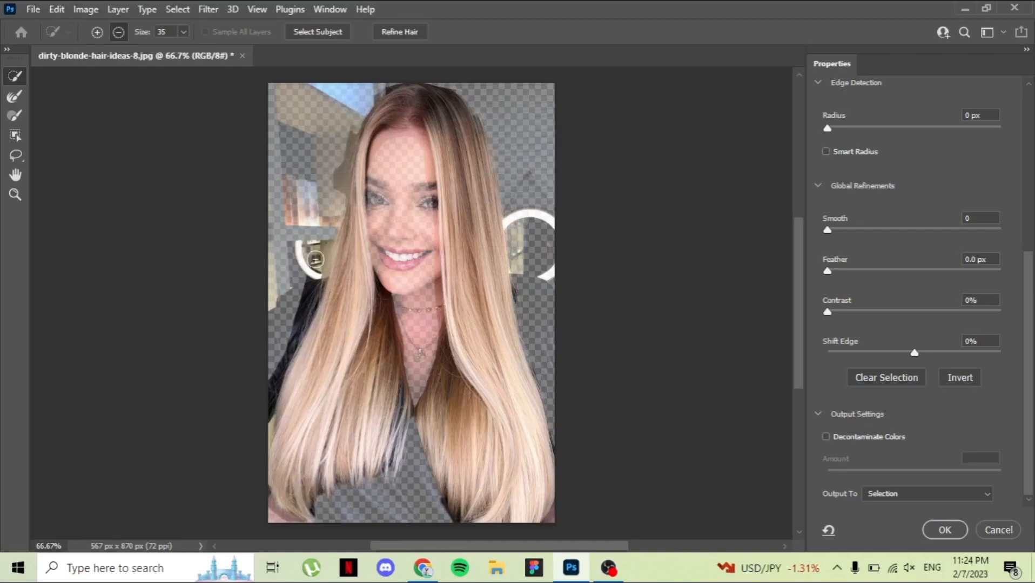
{"action": "left_click", "coordinate": [306, 280]}
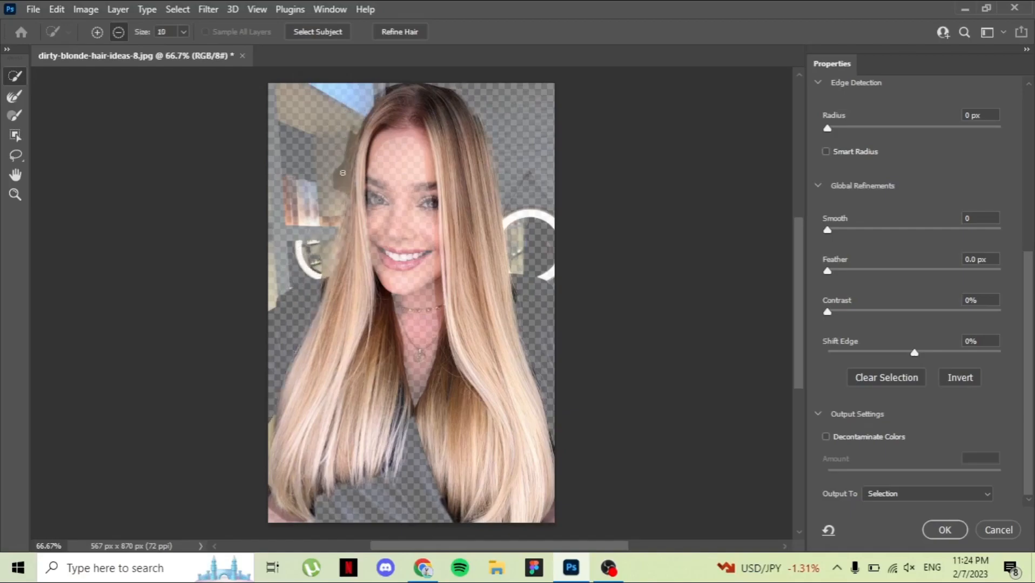
- Trim the selection along the outer hair edge, neckline and forehead with a size 10 subtracting brush
{"action": "mouse_move", "coordinate": [390, 88]}
{"action": "left_mouse_down"}
{"action": "mouse_move", "coordinate": [334, 174]}
{"action": "mouse_move", "coordinate": [307, 292]}
{"action": "left_mouse_up"}
{"action": "left_click", "coordinate": [417, 411]}
{"action": "left_click_drag", "start_coordinate": [390, 282], "coordinate": [397, 293]}
{"action": "mouse_move", "coordinate": [385, 143]}
{"action": "left_mouse_down"}
{"action": "mouse_move", "coordinate": [376, 158]}
{"action": "mouse_move", "coordinate": [405, 143]}
{"action": "left_mouse_up"}
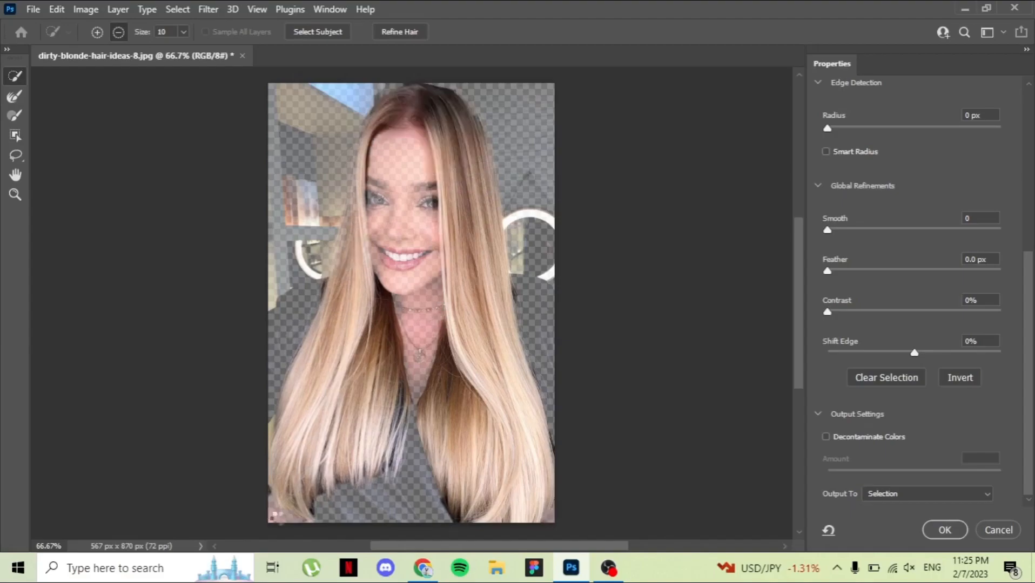
- Add missed hair around the face to the selection with a size 15 brush, and return to subtract mode
{"action": "key", "text": "bracketright"}
{"action": "left_click", "coordinate": [97, 32]}
{"action": "mouse_move", "coordinate": [439, 130]}
{"action": "left_mouse_down"}
{"action": "mouse_move", "coordinate": [482, 197]}
{"action": "mouse_move", "coordinate": [472, 148]}
{"action": "mouse_move", "coordinate": [474, 158]}
{"action": "mouse_move", "coordinate": [434, 102]}
{"action": "mouse_move", "coordinate": [454, 145]}
{"action": "mouse_move", "coordinate": [397, 109]}
{"action": "mouse_move", "coordinate": [370, 130]}
{"action": "mouse_move", "coordinate": [357, 199]}
{"action": "mouse_move", "coordinate": [356, 171]}
{"action": "mouse_move", "coordinate": [353, 268]}
{"action": "left_mouse_up"}
{"action": "left_click", "coordinate": [118, 33]}
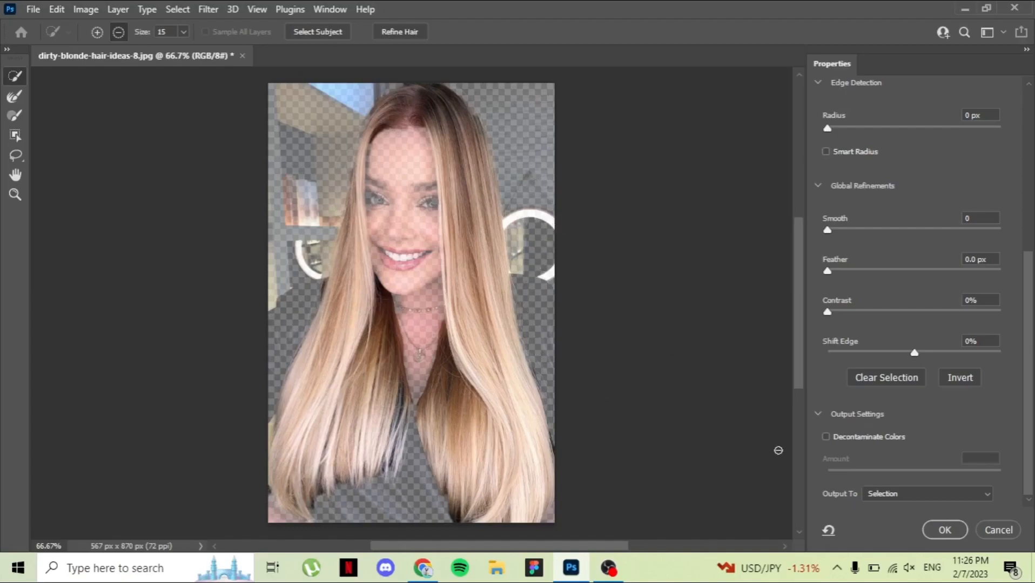
- Output the refined hair selection to a new layer and check the visibility of the Background layer
{"action": "left_click", "coordinate": [983, 493]}
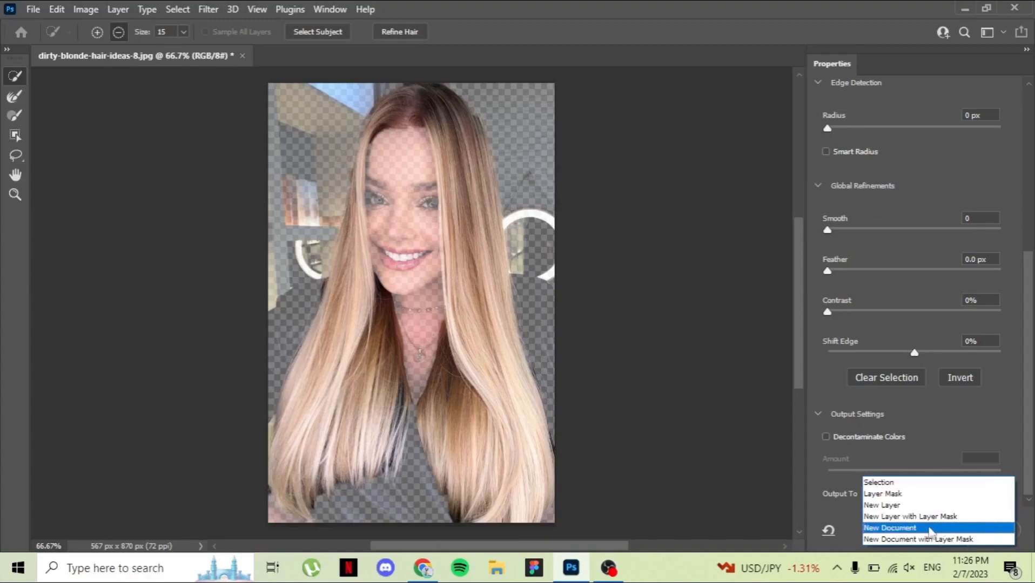
{"action": "left_click", "coordinate": [904, 503]}
{"action": "left_click", "coordinate": [943, 530]}
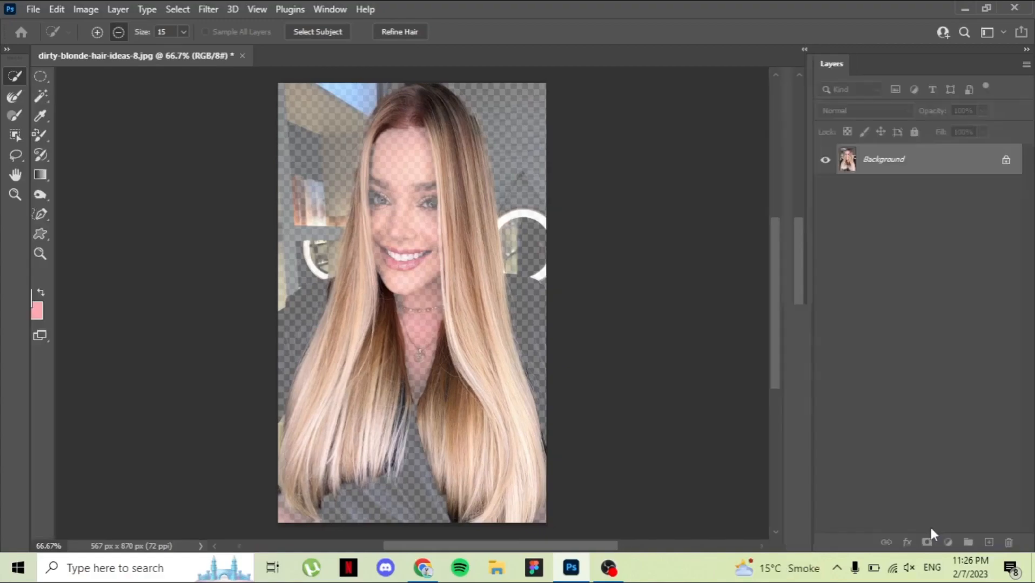
{"action": "left_click", "coordinate": [826, 191]}
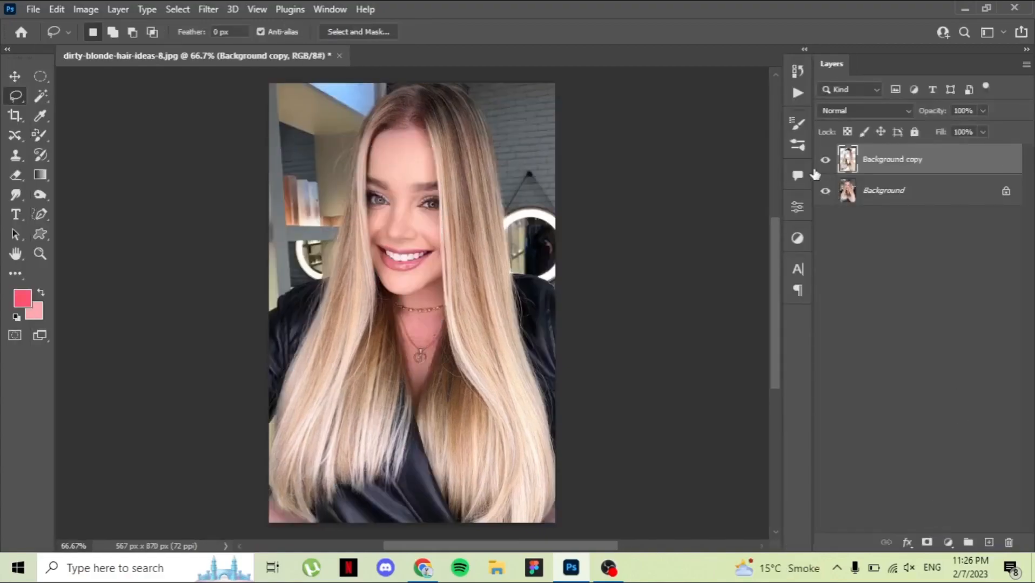
- Create a new layer and fill it with a light pink linear gradient running diagonally across the whole image
{"action": "left_click", "coordinate": [989, 542]}
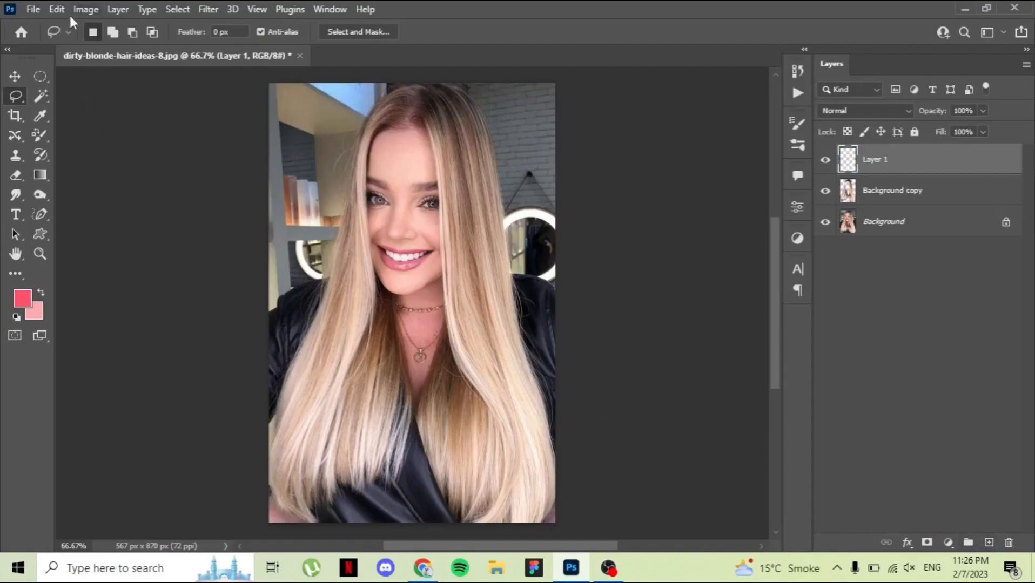
{"action": "left_click", "coordinate": [36, 174]}
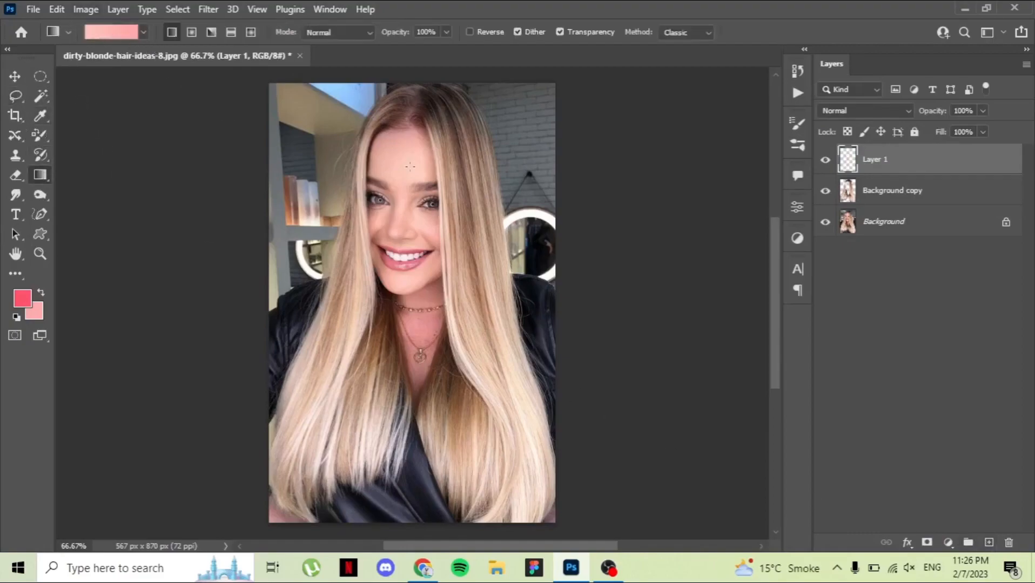
{"action": "left_click_drag", "start_coordinate": [340, 100], "coordinate": [533, 459]}
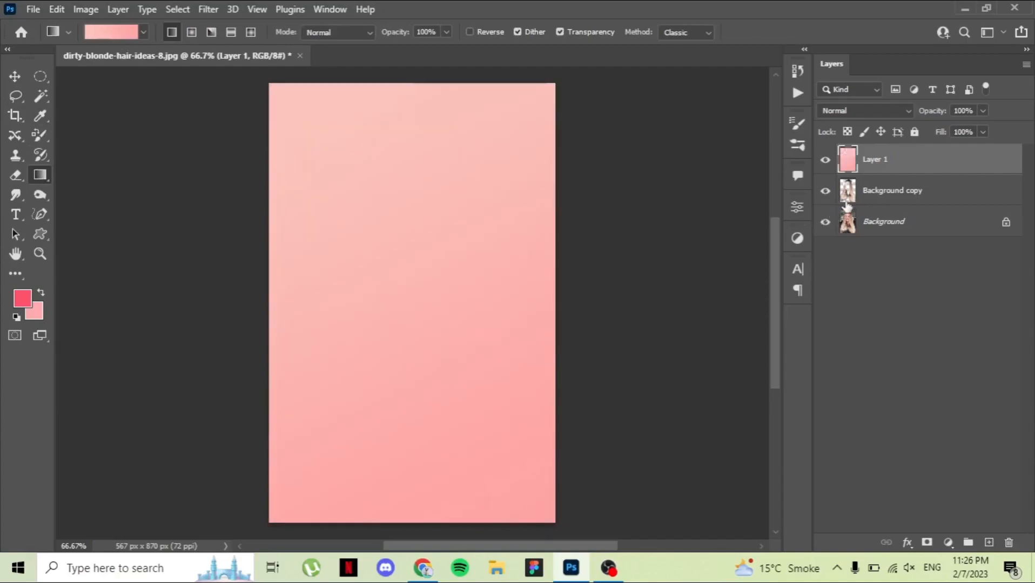
- Clip the pink gradient layer to the Background copy hair layer and set its blend mode to Color
{"action": "left_click", "coordinate": [848, 192], "text": "ctrl"}
{"action": "right_click", "coordinate": [923, 161]}
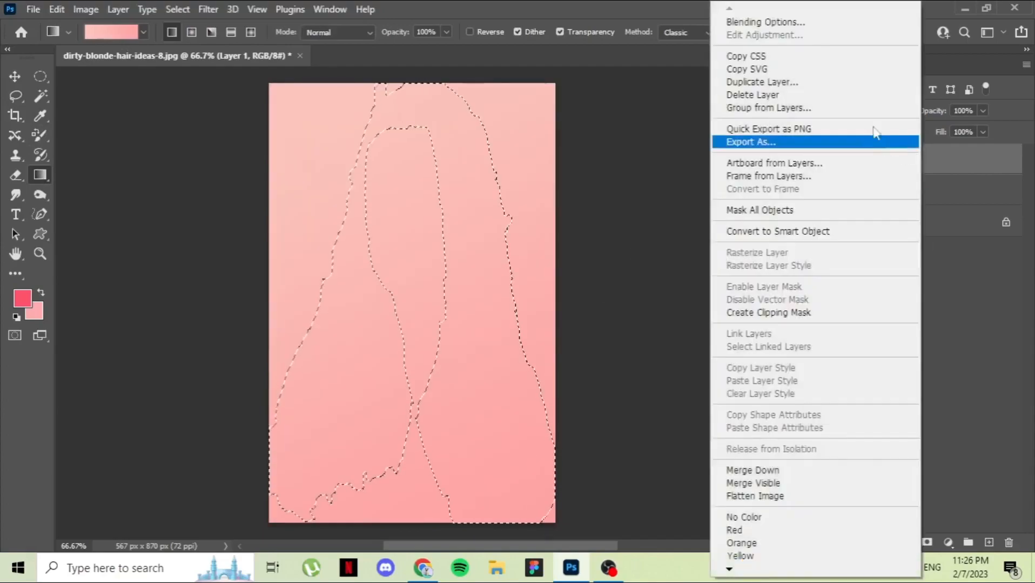
{"action": "left_click", "coordinate": [767, 313]}
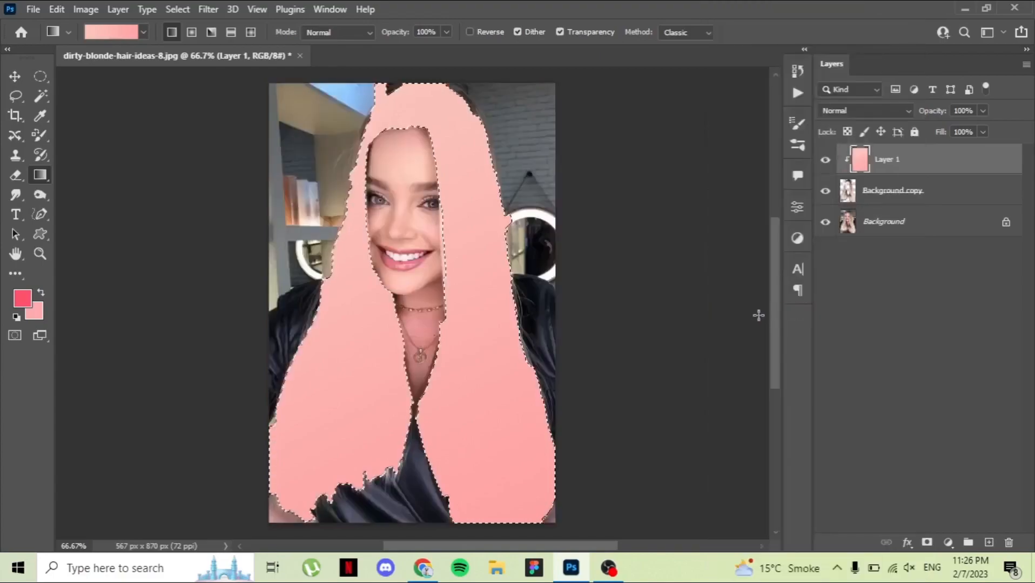
{"action": "left_click", "coordinate": [879, 108]}
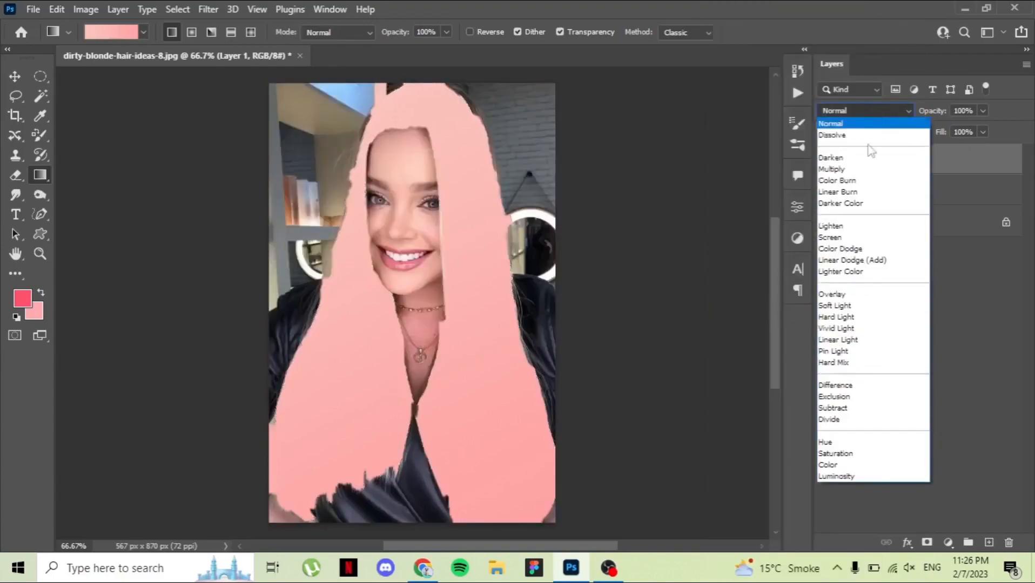
{"action": "left_click", "coordinate": [820, 466]}
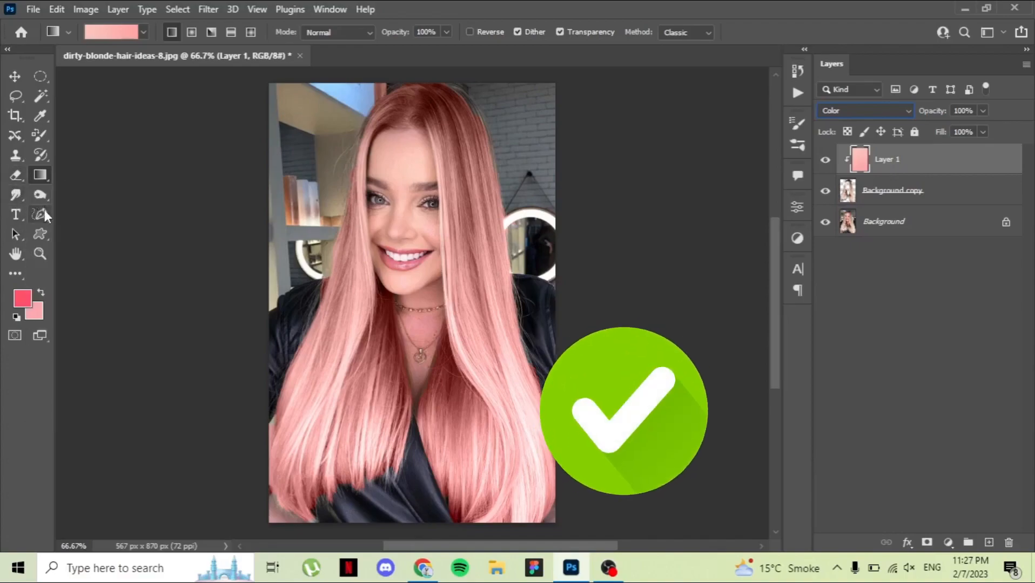
- Erase the excess pink area beside the top of the head on the Background copy layer with the Eraser Tool
{"action": "left_click", "coordinate": [959, 196]}
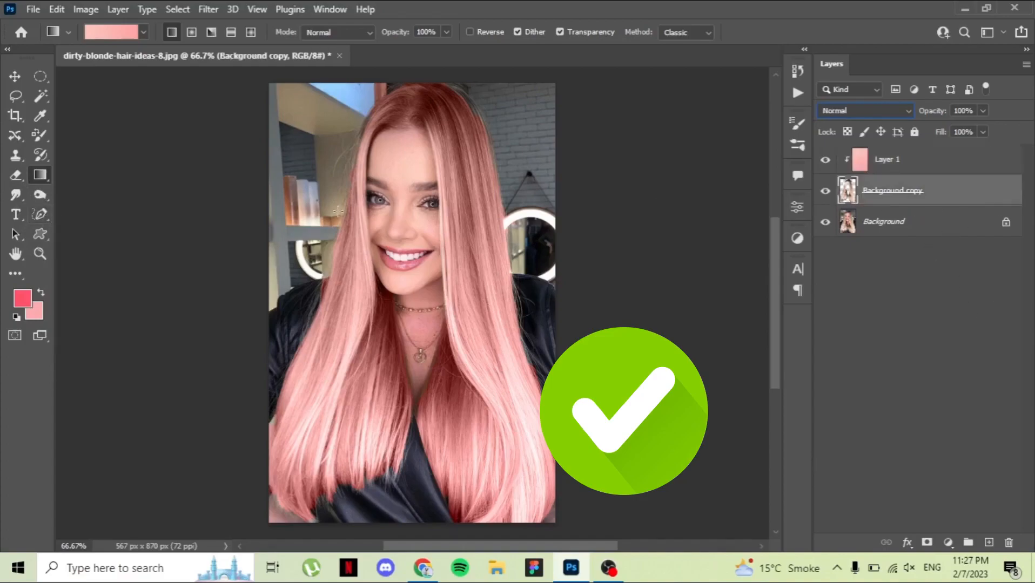
{"action": "left_click", "coordinate": [15, 175]}
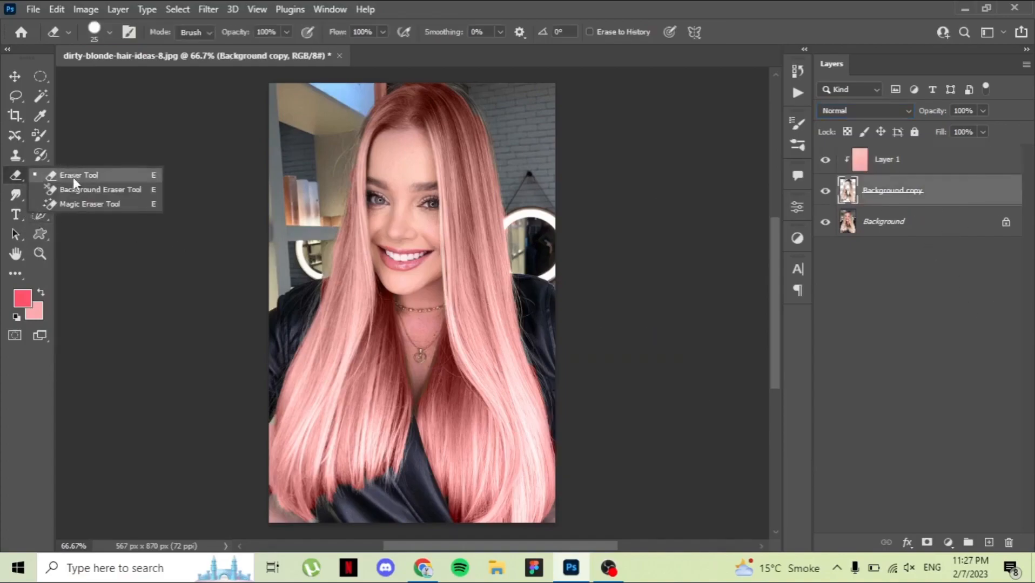
{"action": "left_click", "coordinate": [76, 176]}
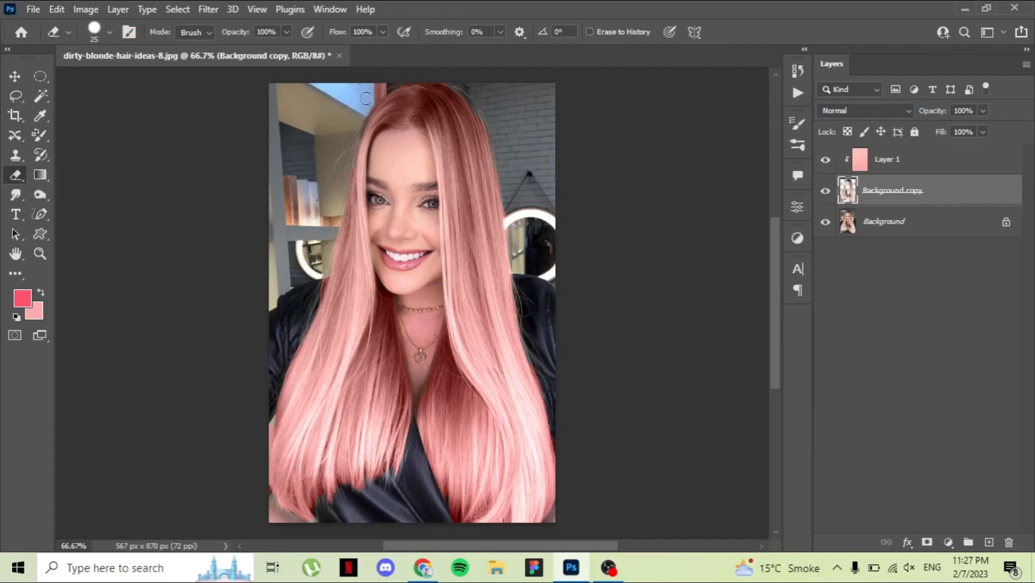
{"action": "left_click_drag", "start_coordinate": [380, 84], "coordinate": [352, 108]}
- Apply the pink-to-peach gradient from the Pinks presets to Layer 1 to recolour the hair
{"action": "left_click", "coordinate": [40, 175]}
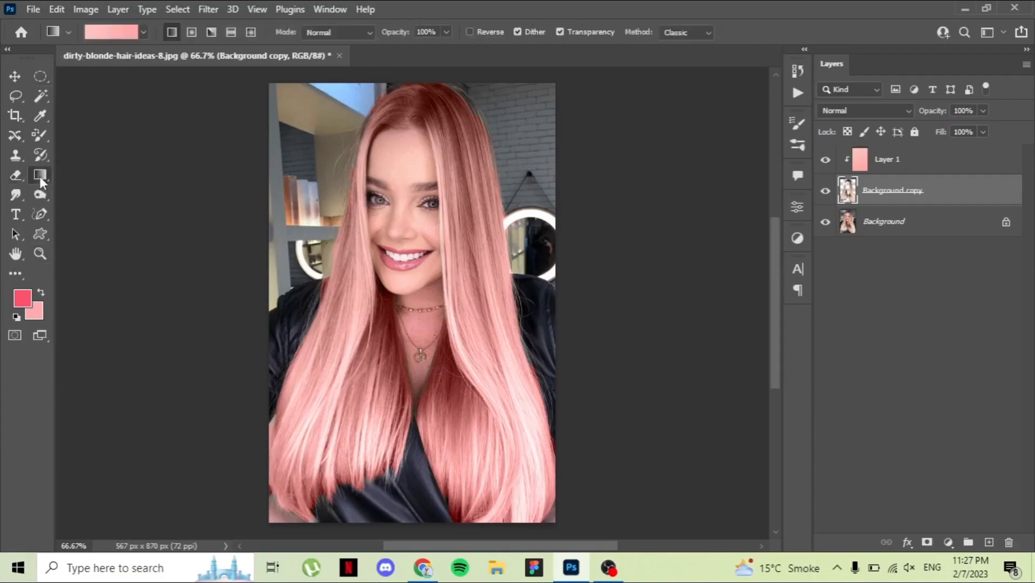
{"action": "left_click", "coordinate": [140, 32]}
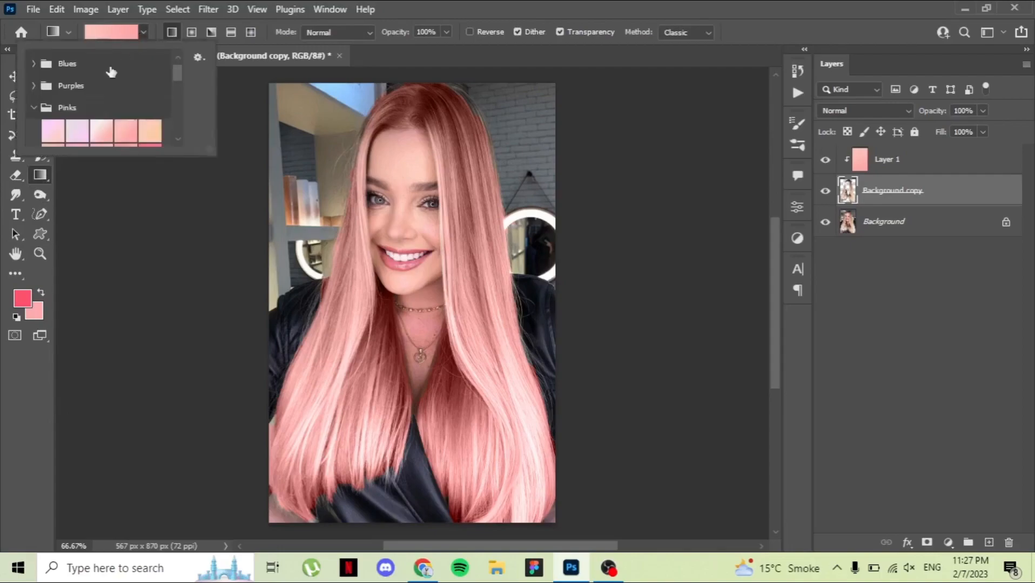
{"action": "left_click", "coordinate": [151, 131]}
{"action": "left_click", "coordinate": [913, 168]}
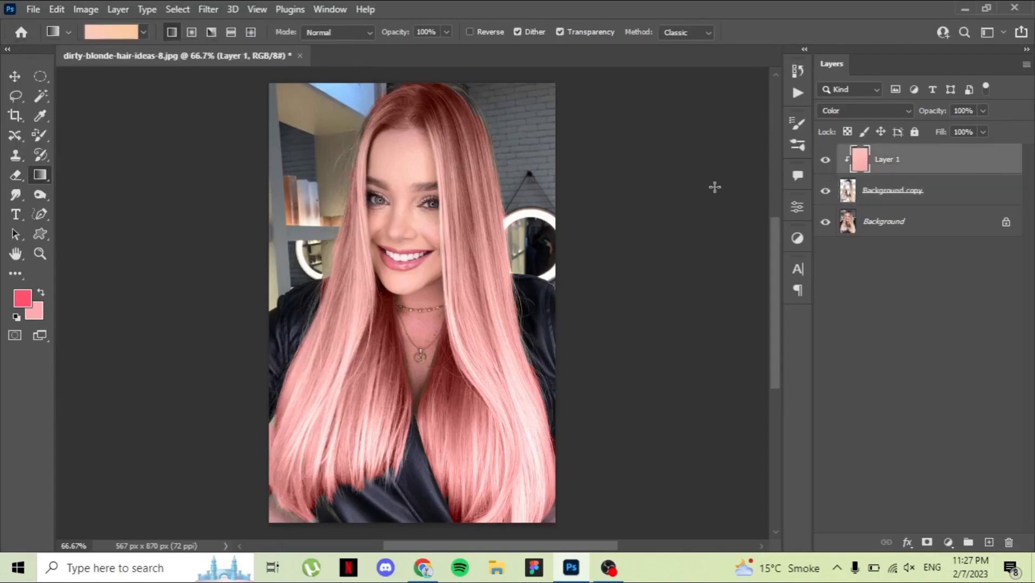
{"action": "left_click_drag", "start_coordinate": [485, 457], "coordinate": [470, 451]}
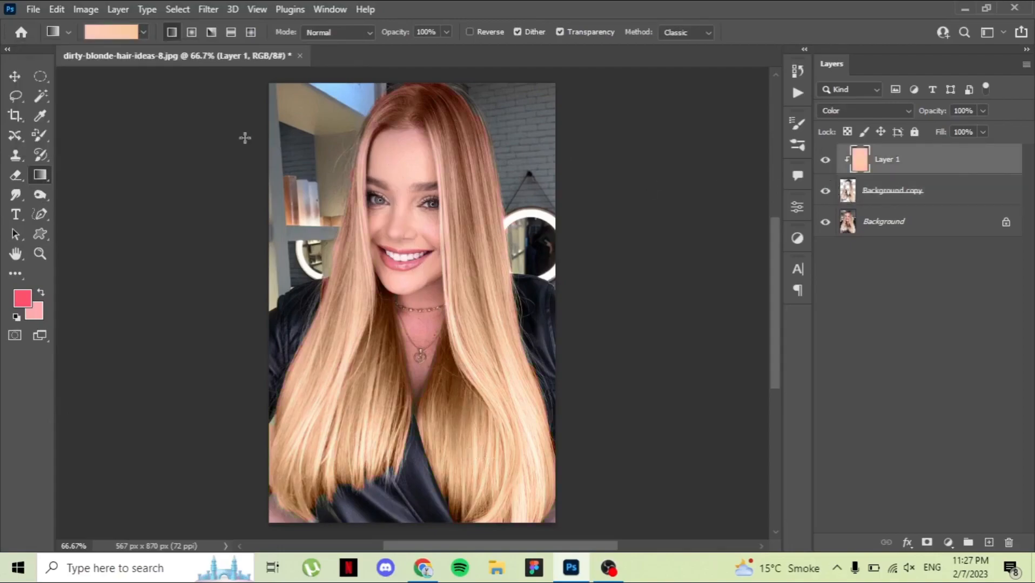
- Recolour Layer 1 with the coral-to-light-pink preset gradient, running diagonally from the top of the hair to its lower tips
{"action": "left_click", "coordinate": [142, 33]}
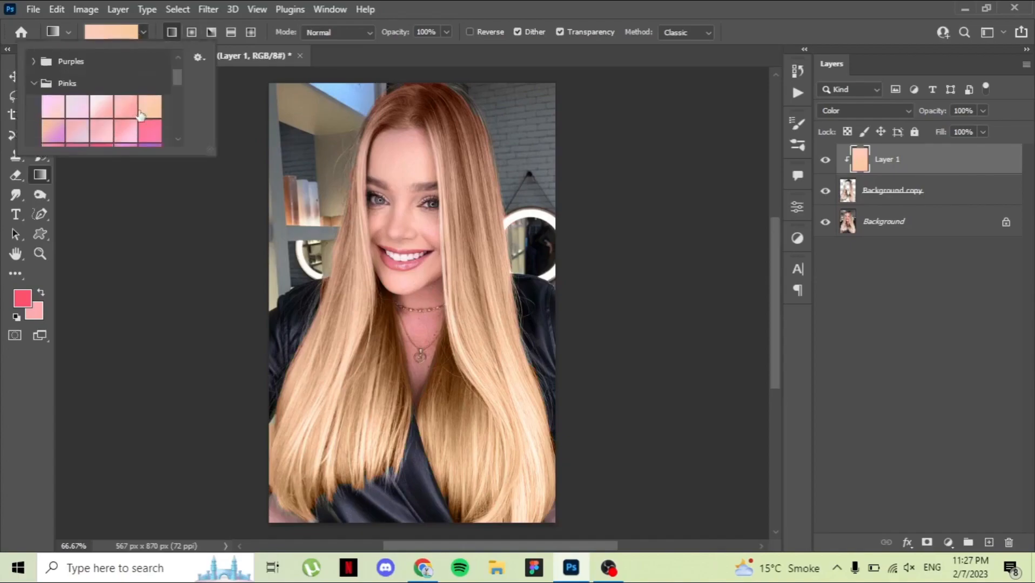
{"action": "left_click", "coordinate": [131, 129]}
{"action": "left_click_drag", "start_coordinate": [374, 118], "coordinate": [555, 474]}
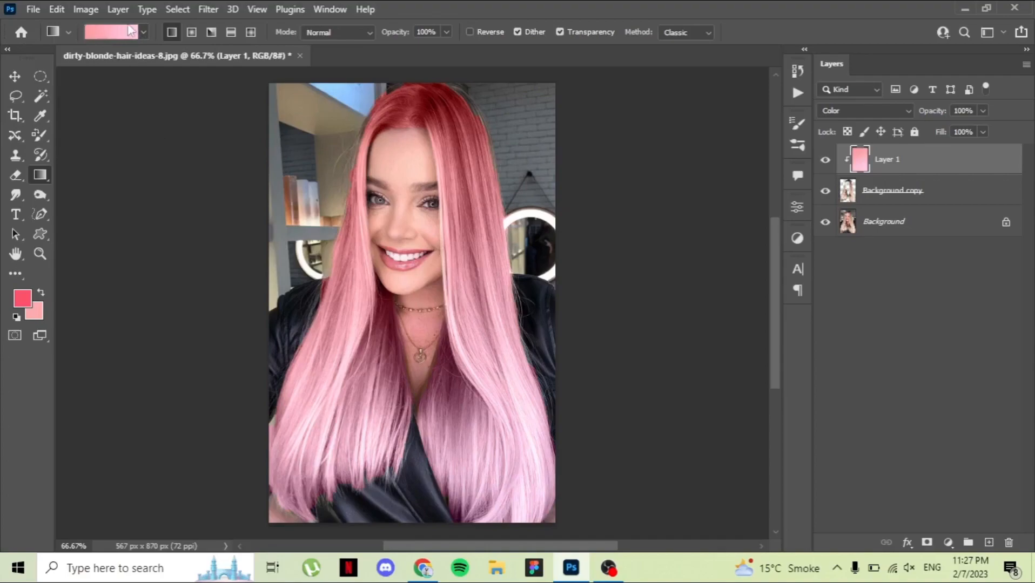
- Recolour Layer 1 with the peach-to-purple gradient from the Pinks presets, running diagonally from the crown to the lower hair
{"action": "left_click", "coordinate": [143, 33]}
{"action": "scroll", "coordinate": [90, 100], "scroll_direction": "down", "scroll_amount": 1}
{"action": "left_click", "coordinate": [53, 118]}
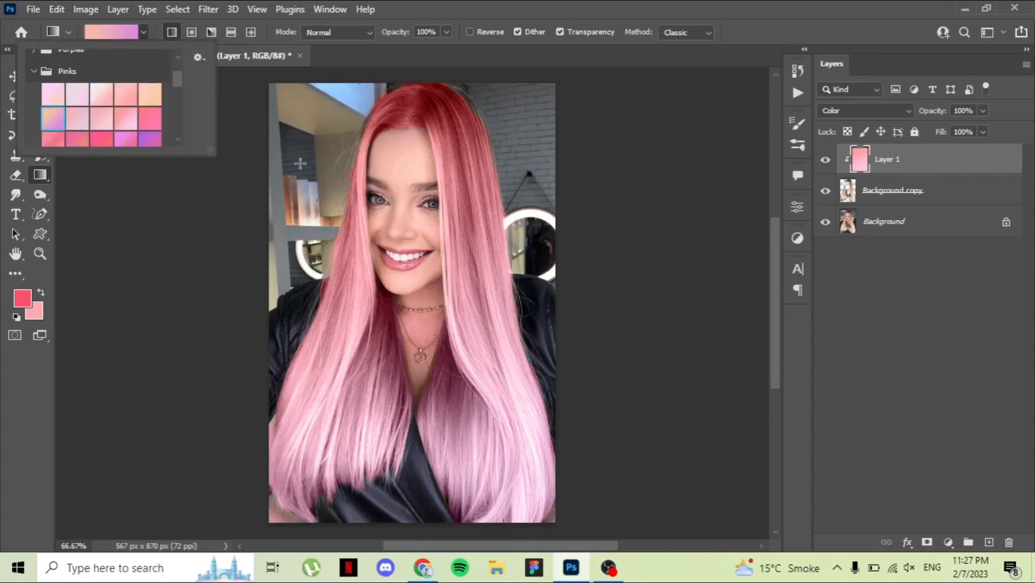
{"action": "left_click", "coordinate": [406, 112]}
{"action": "left_click_drag", "start_coordinate": [404, 107], "coordinate": [481, 427]}
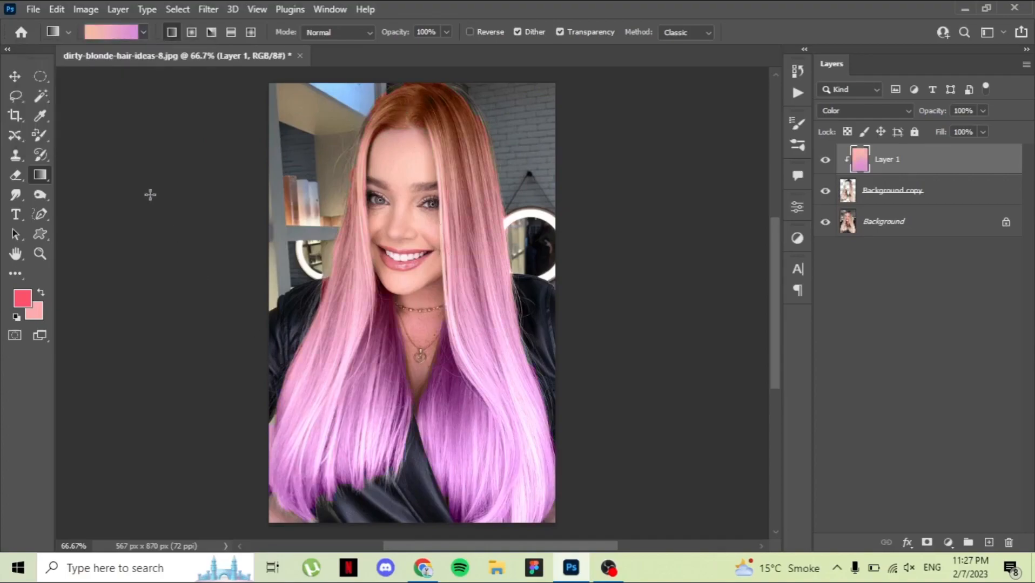
- Recolour Layer 1 with the light-blue-to-magenta Pink_17 preset gradient, running diagonally from the top of the hair to the tips
{"action": "left_click", "coordinate": [144, 32]}
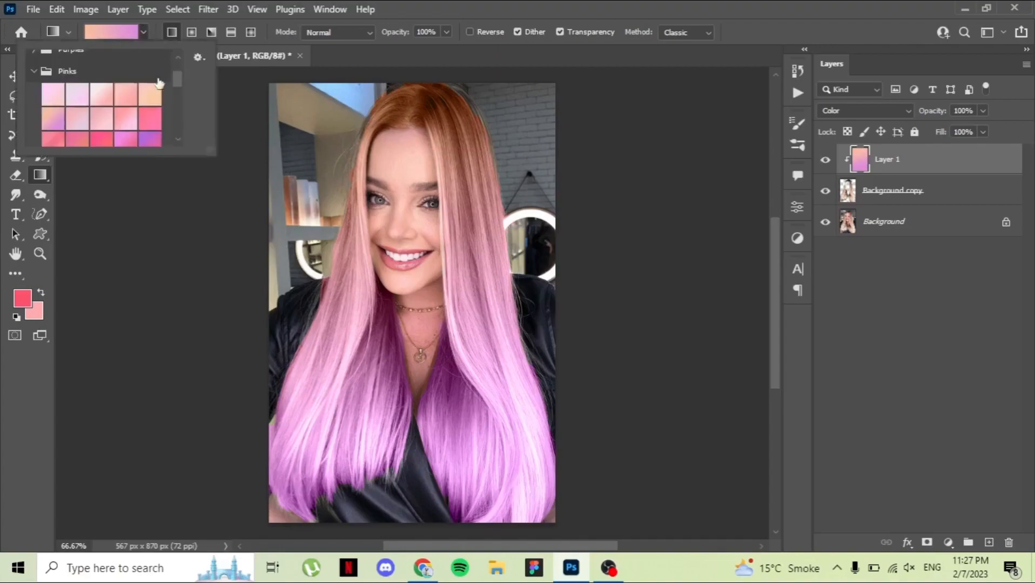
{"action": "scroll", "coordinate": [150, 104], "scroll_direction": "up", "scroll_amount": 1}
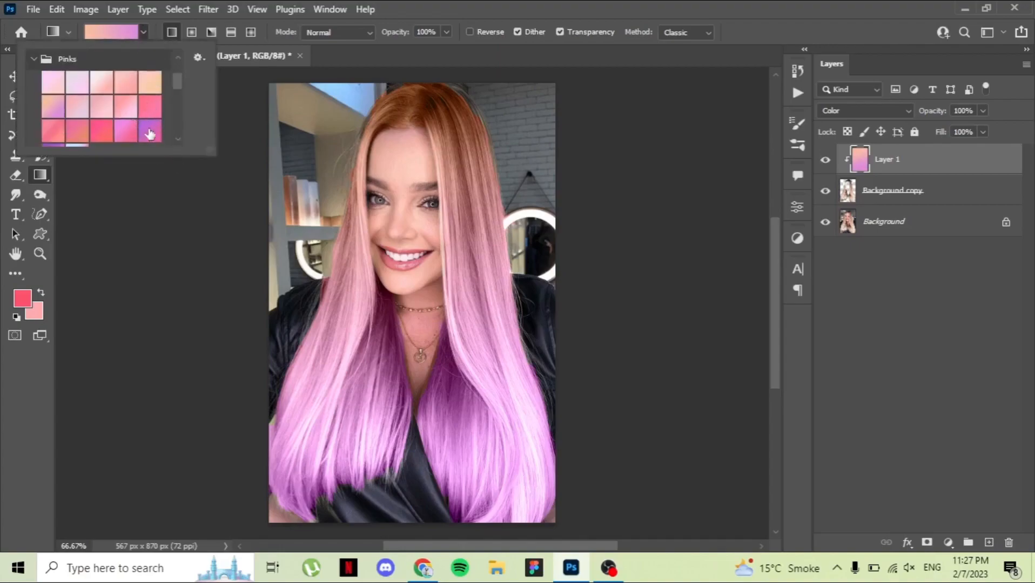
{"action": "scroll", "coordinate": [73, 133], "scroll_direction": "down", "scroll_amount": 1}
{"action": "left_click", "coordinate": [77, 131]}
{"action": "left_click", "coordinate": [379, 116]}
{"action": "left_click_drag", "start_coordinate": [381, 114], "coordinate": [493, 460]}
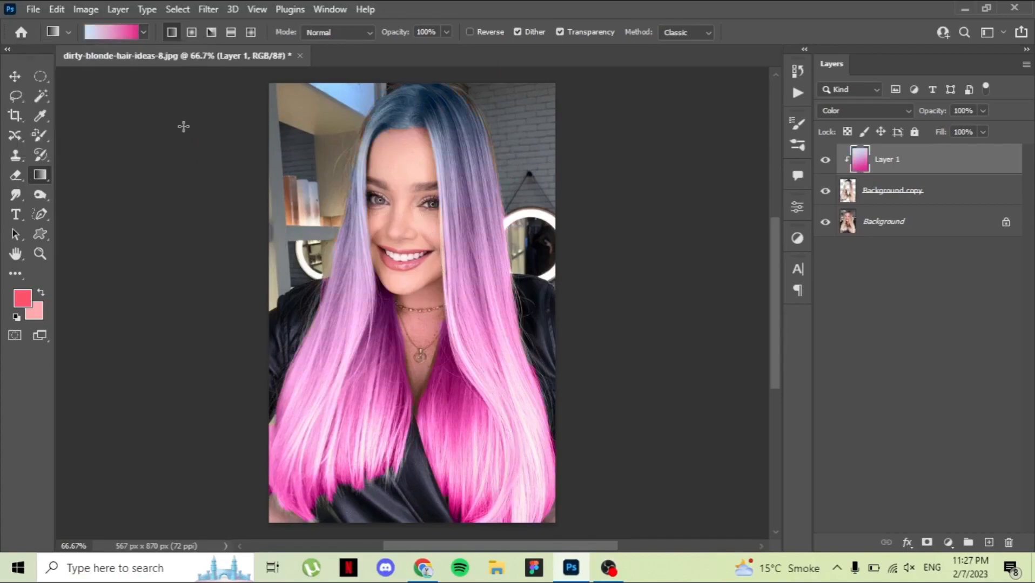
{"action": "left_click", "coordinate": [111, 33]}
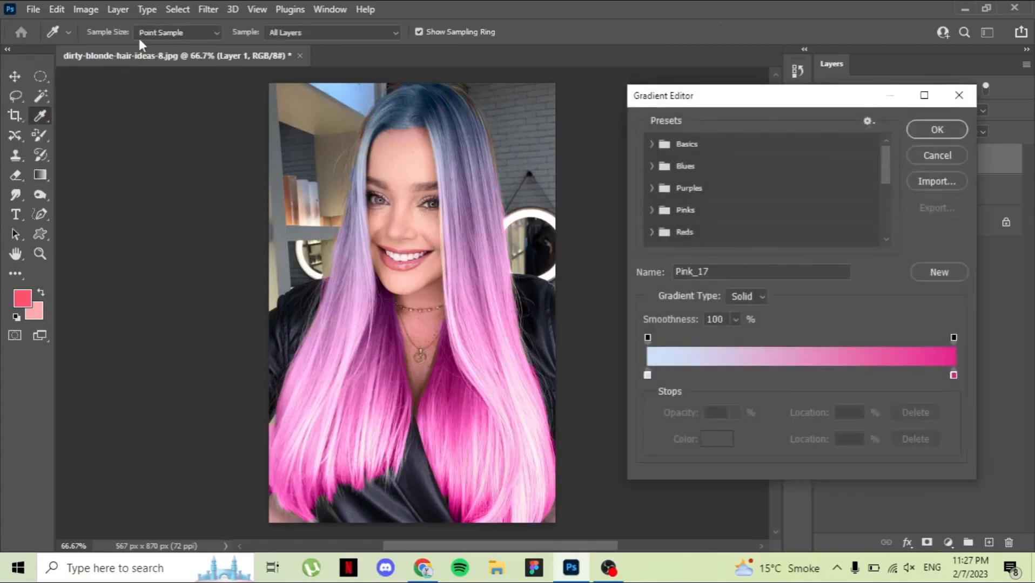
{"action": "left_click", "coordinate": [945, 156]}
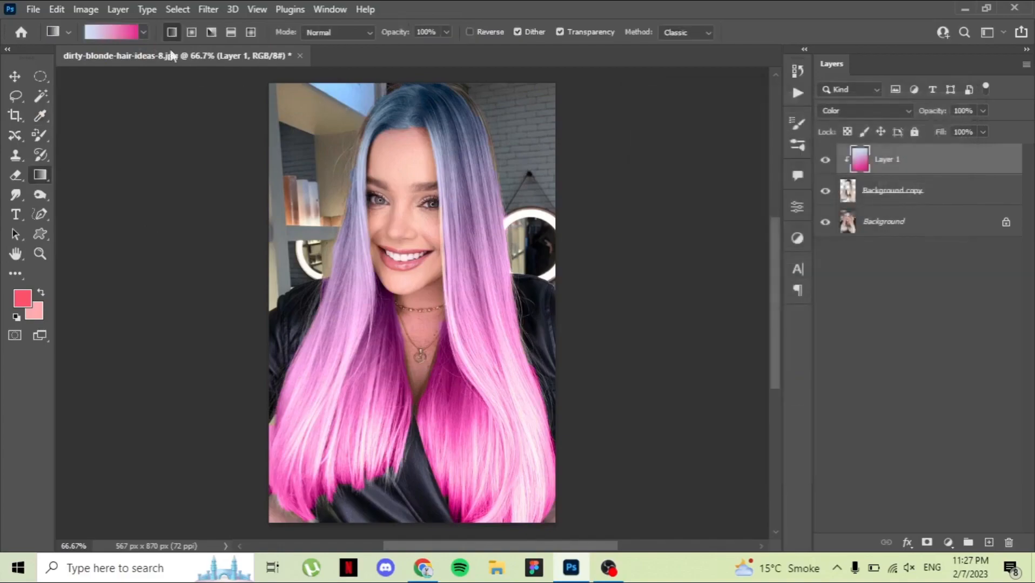
- Apply the pink-to-orange gradient from the Pinks presets to Layer 1, running diagonally down the length of the hair
{"action": "left_click", "coordinate": [144, 32]}
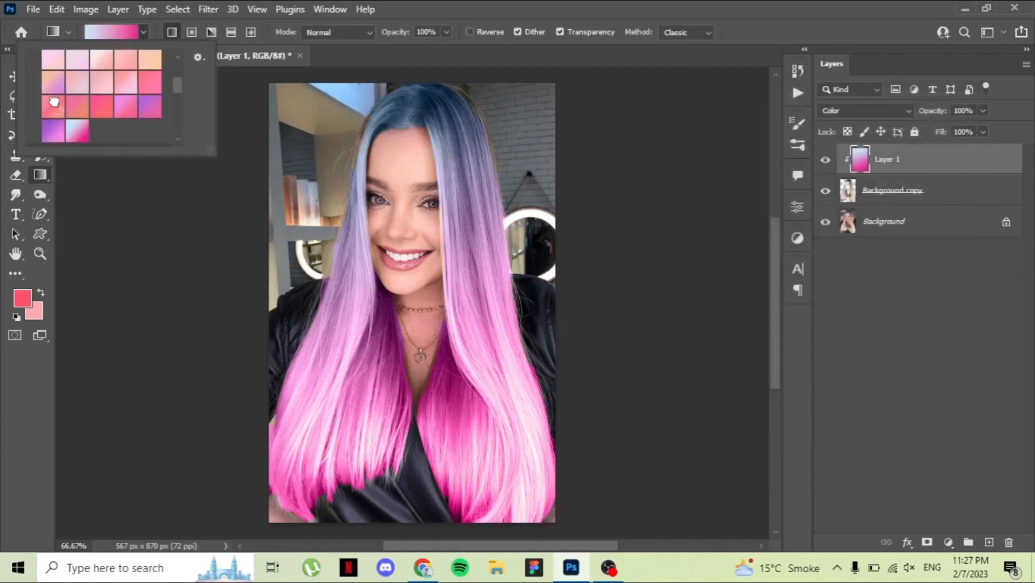
{"action": "left_click", "coordinate": [55, 103]}
{"action": "left_click_drag", "start_coordinate": [415, 108], "coordinate": [516, 422]}
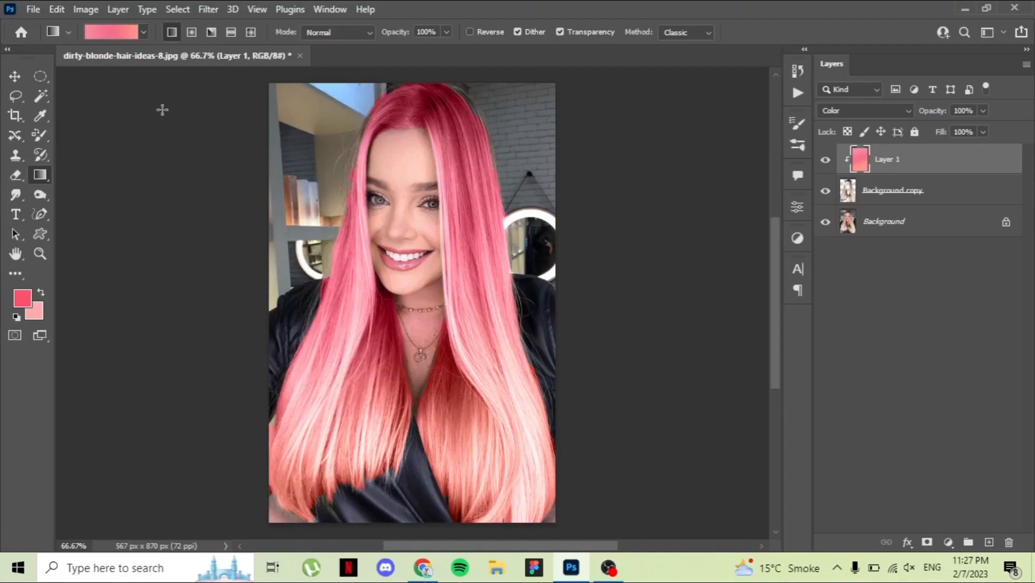
- Recolour Layer 1 with the Gray_09 gradient from the Grays presets, light gray at the crown to slate blue lower down
{"action": "left_click", "coordinate": [144, 33]}
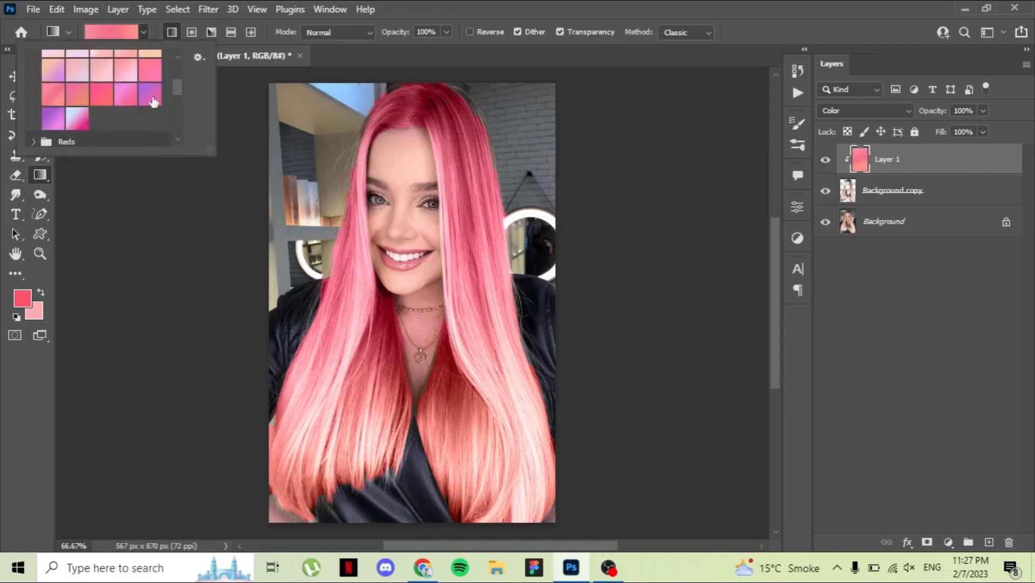
{"action": "left_click_drag", "start_coordinate": [174, 93], "coordinate": [170, 120]}
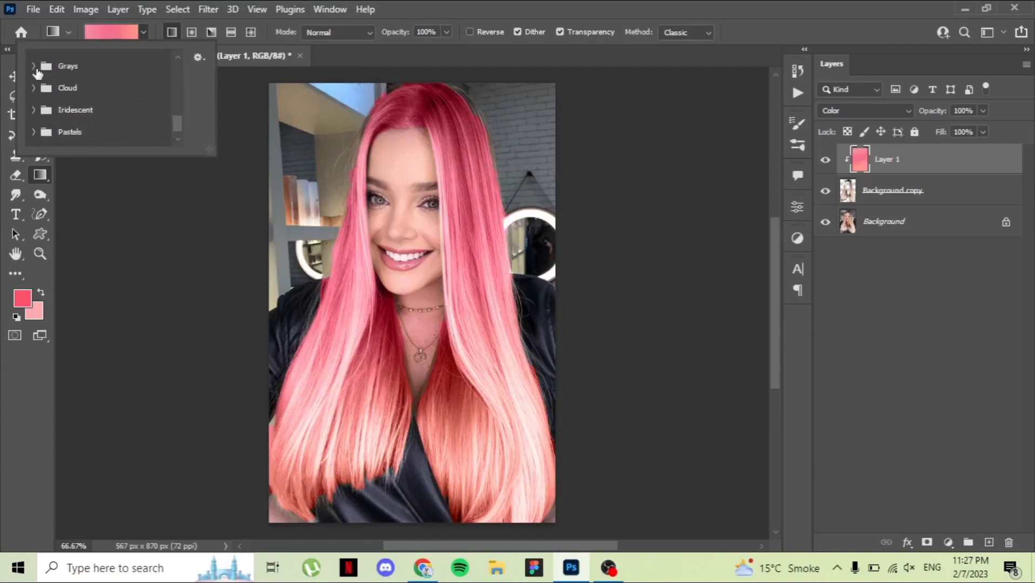
{"action": "left_click", "coordinate": [35, 64]}
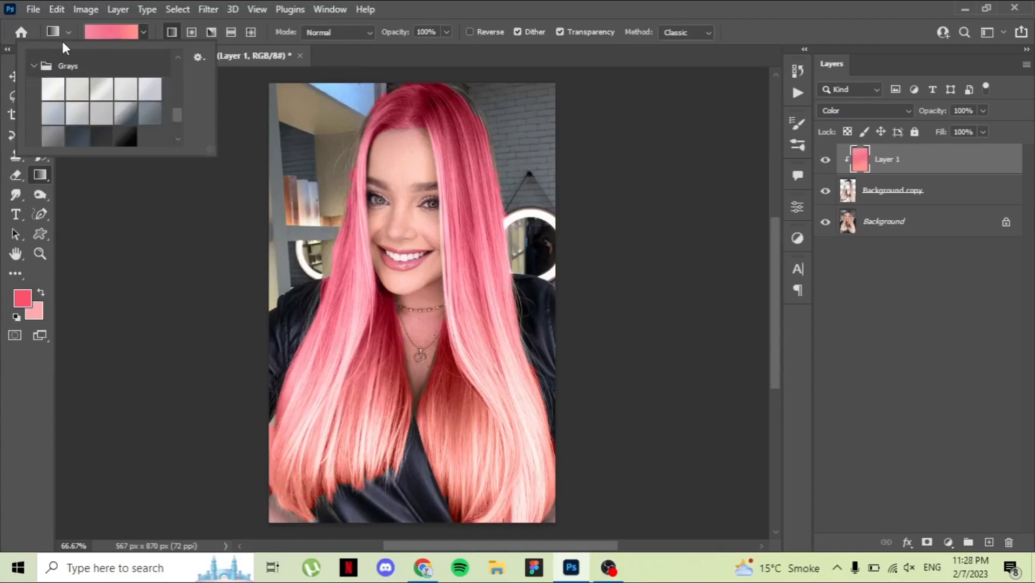
{"action": "left_click", "coordinate": [125, 113]}
{"action": "left_click_drag", "start_coordinate": [389, 110], "coordinate": [479, 405]}
{"action": "left_click", "coordinate": [128, 33]}
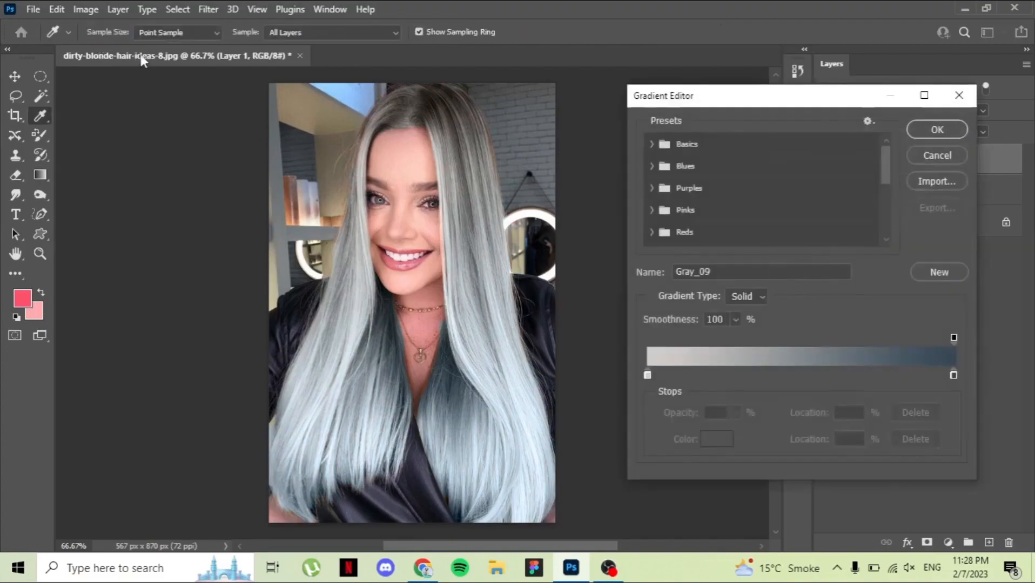
{"action": "left_click", "coordinate": [922, 156]}
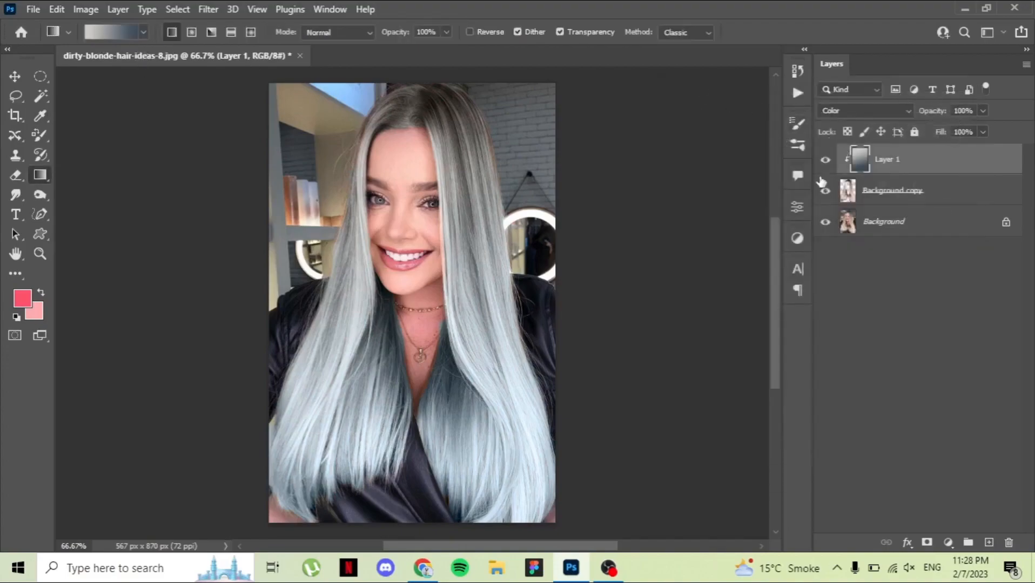
- Apply the dark gray gradient from the Grays presets diagonally across Layer 1 to turn the hair neutral silver
{"action": "left_click", "coordinate": [142, 31]}
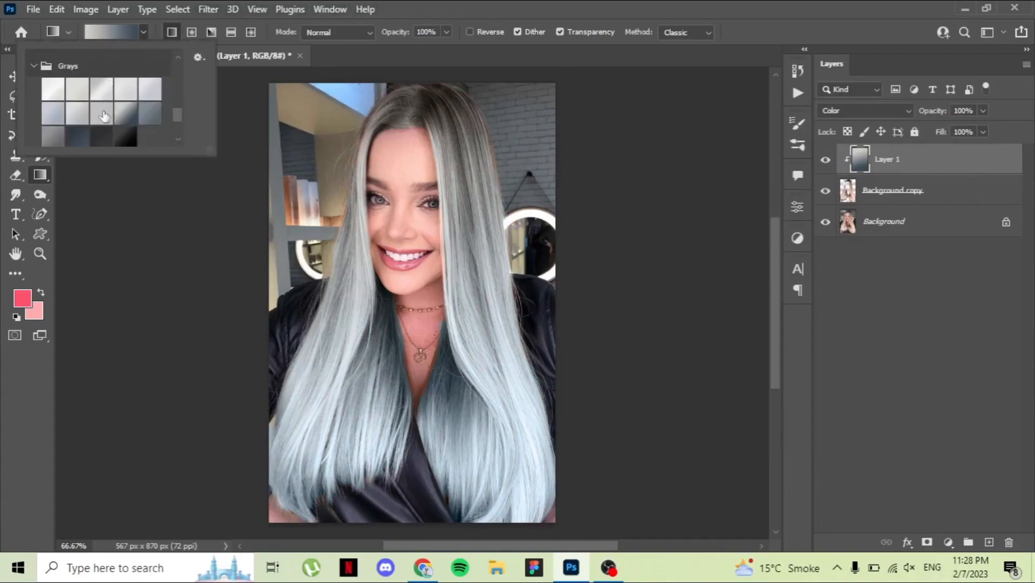
{"action": "left_click", "coordinate": [81, 140]}
{"action": "left_click", "coordinate": [101, 142]}
{"action": "left_click_drag", "start_coordinate": [418, 101], "coordinate": [500, 446]}
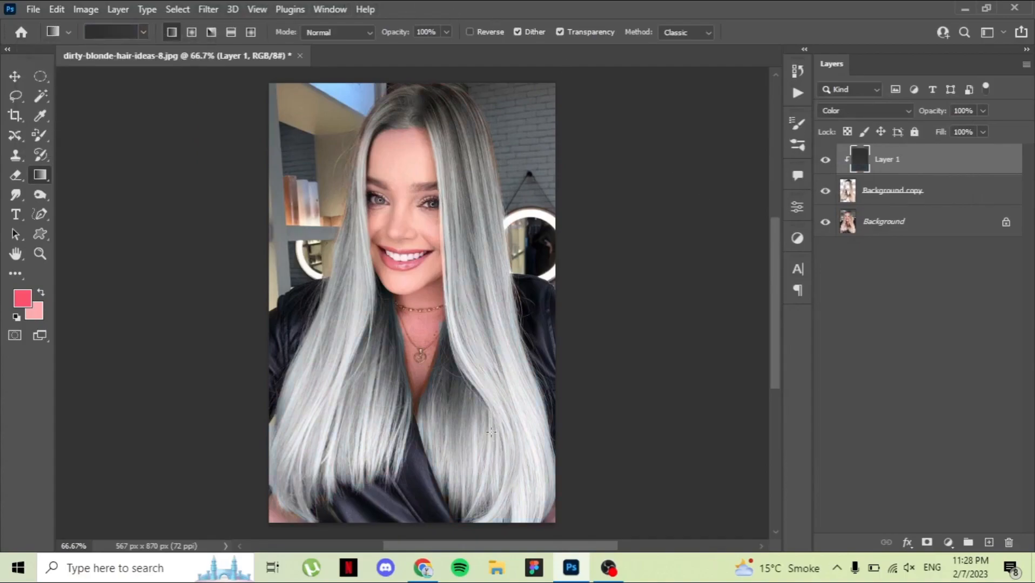
- Examine the gradient presets in the Cloud and Pinks groups for another hair colour
{"action": "left_click", "coordinate": [144, 32]}
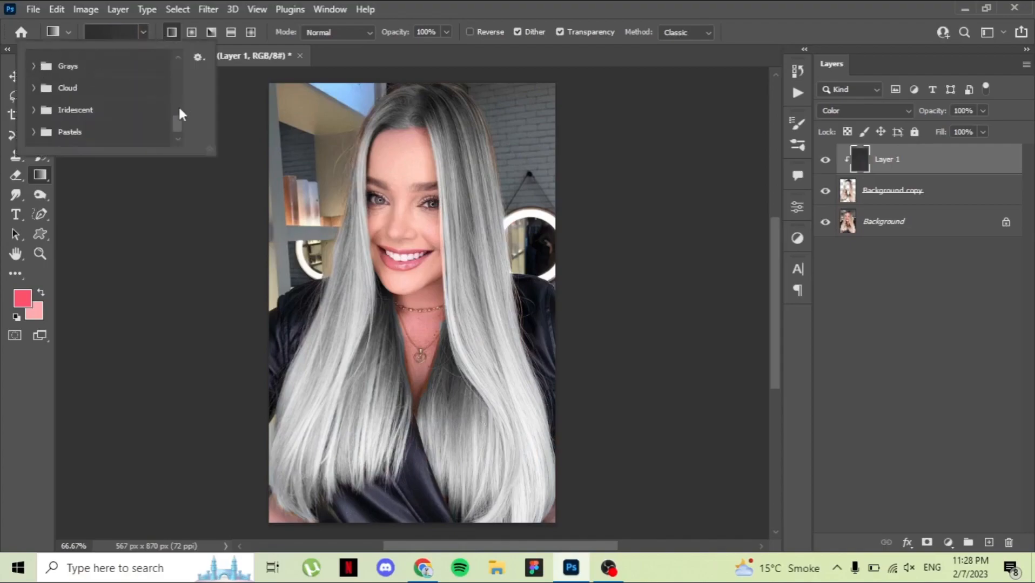
{"action": "scroll", "coordinate": [174, 122], "scroll_direction": "up", "scroll_amount": 1}
{"action": "left_click", "coordinate": [38, 106]}
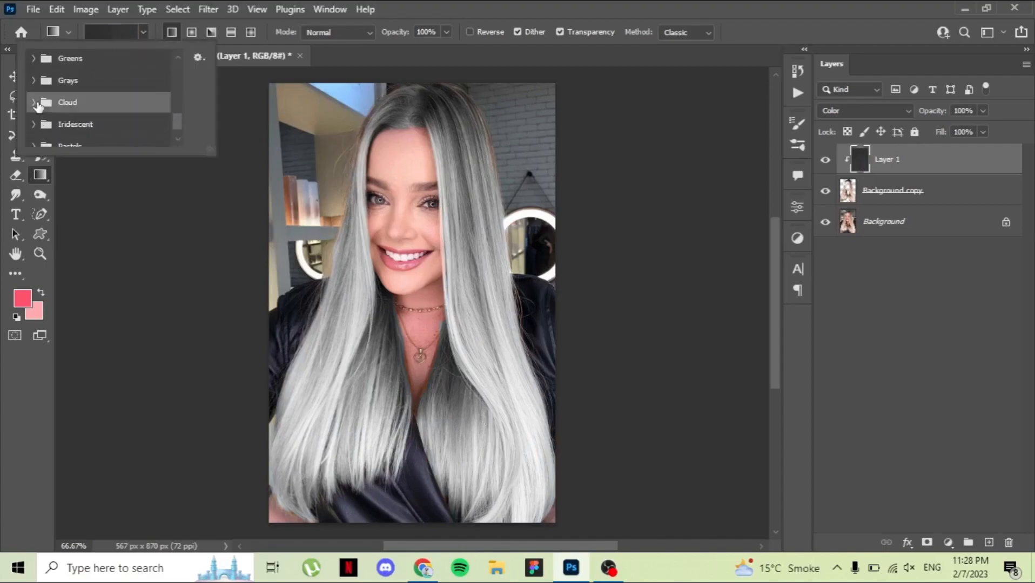
{"action": "left_click", "coordinate": [35, 104]}
{"action": "left_click", "coordinate": [35, 103]}
{"action": "left_click", "coordinate": [35, 104]}
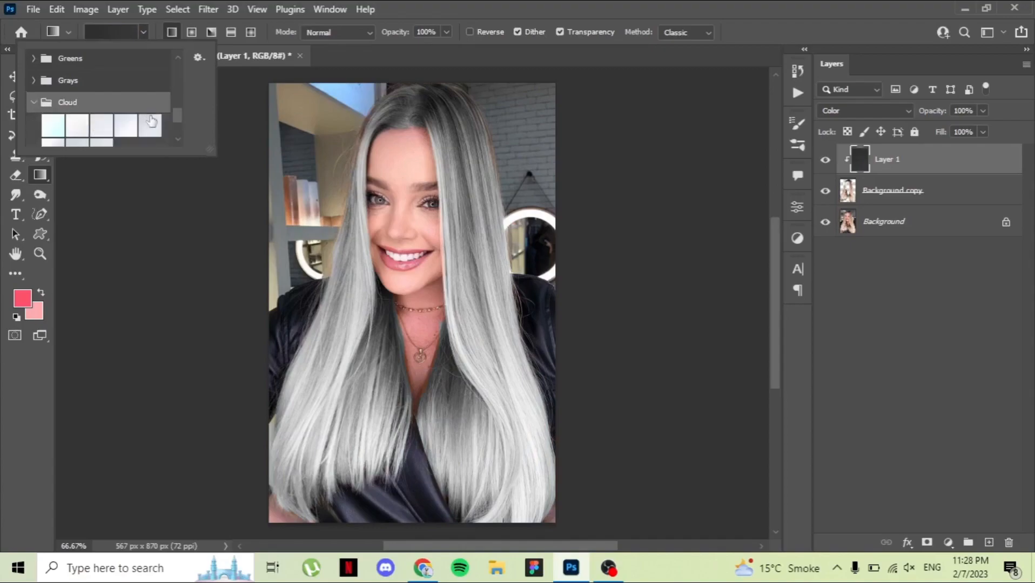
{"action": "left_click_drag", "start_coordinate": [180, 124], "coordinate": [174, 85]}
{"action": "scroll", "coordinate": [174, 85], "scroll_direction": "down", "scroll_amount": 2}
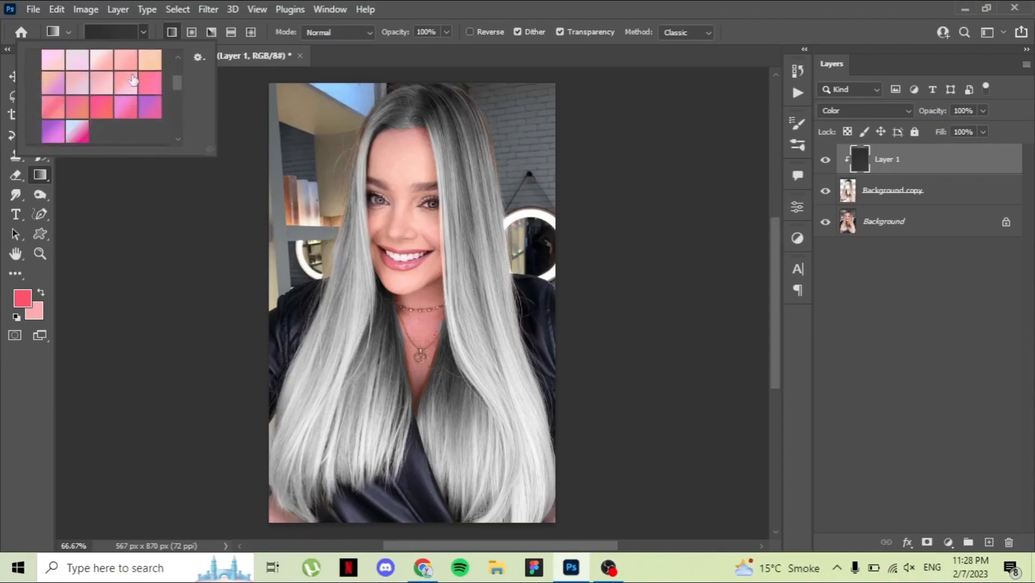